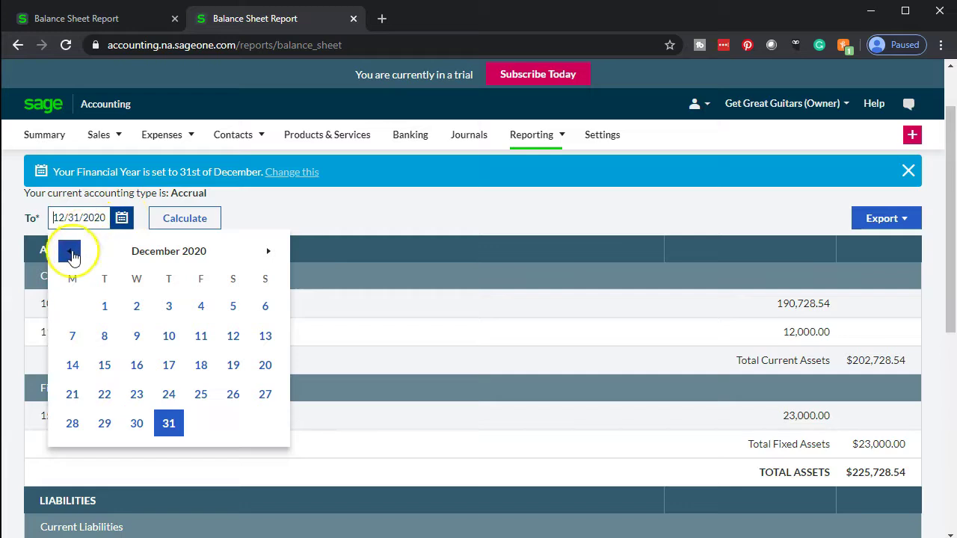
Set the balance sheet report's end date to 03/31/2020 and recalculate the report.
left_click(71, 252)
left_click(71, 252)
left_click(71, 252)
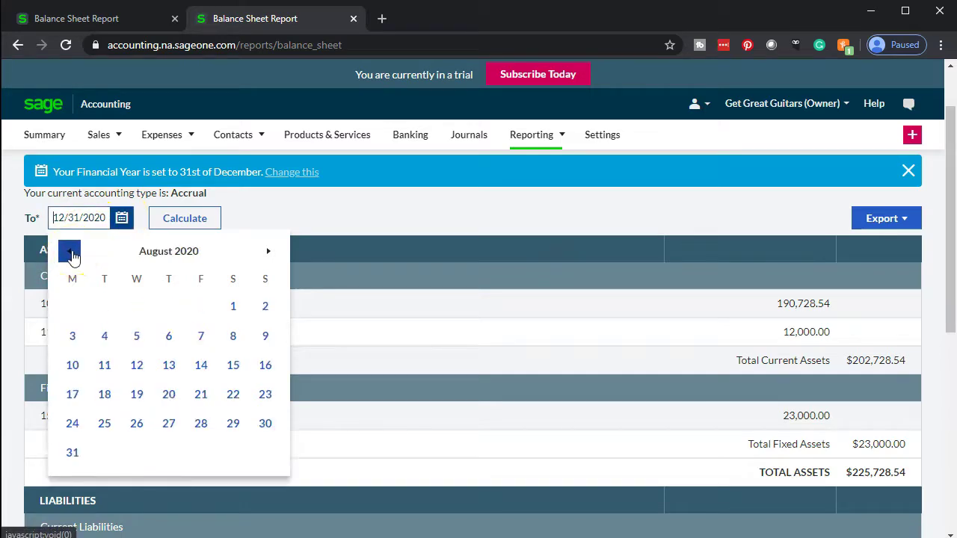
left_click(71, 253)
left_click(71, 253)
left_click(71, 253)
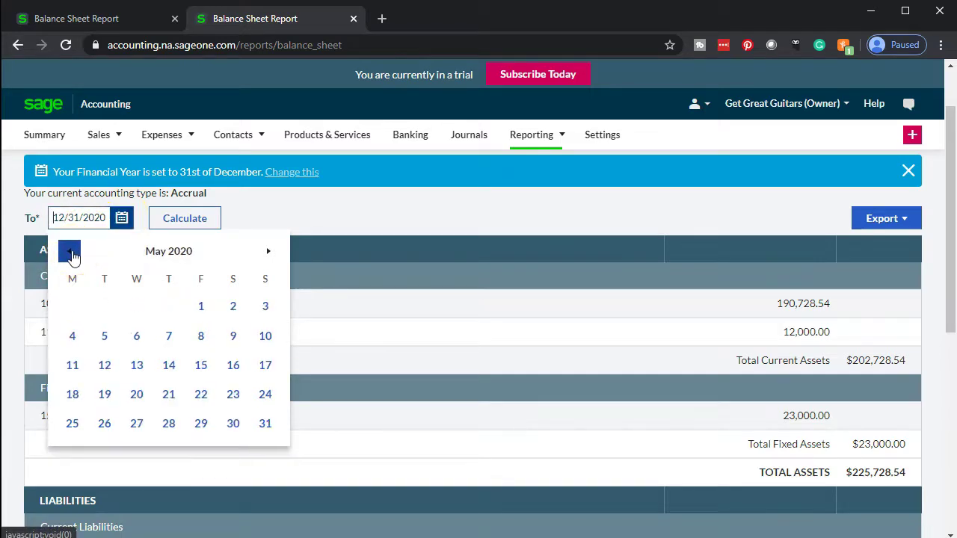
left_click(71, 252)
left_click(71, 252)
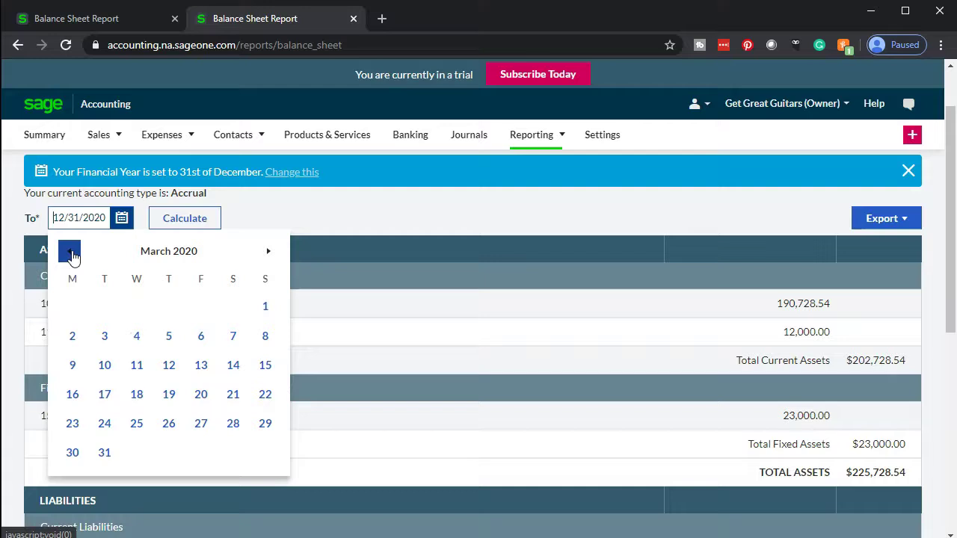
left_click(108, 453)
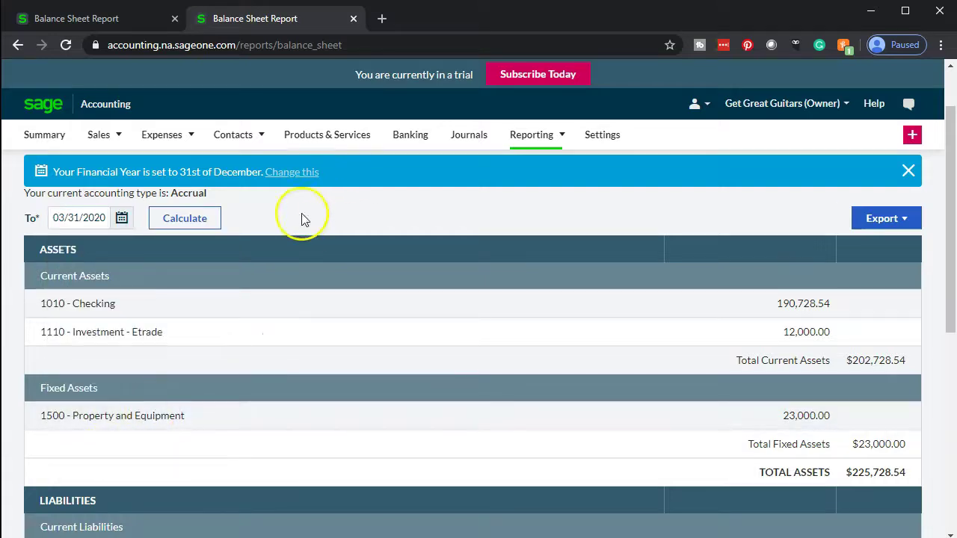
left_click(213, 220)
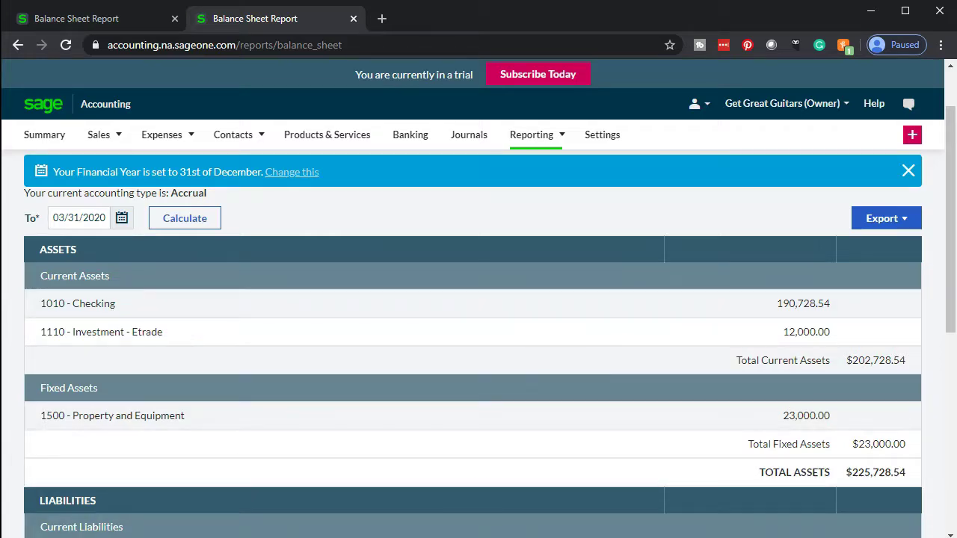
Switch to Bank Stmts.xlsx in Excel and examine the March 31 ending balance on the March sheet.
left_click(463, 522)
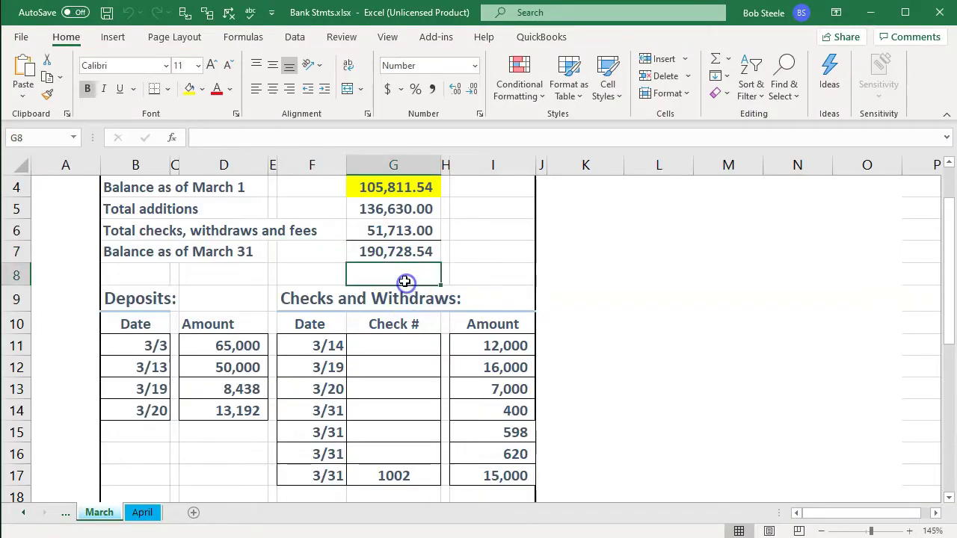
left_click(403, 252)
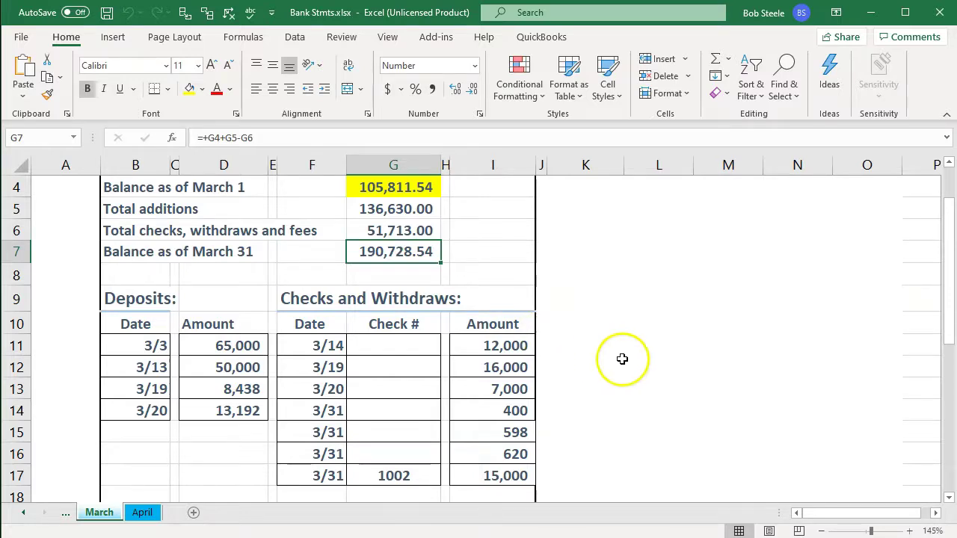
key("alt+Tab")
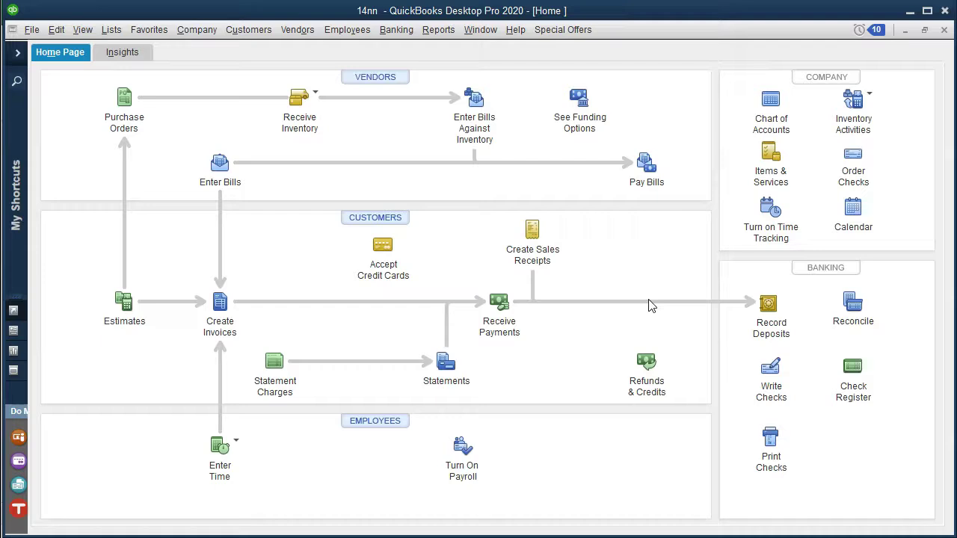
left_click(910, 13)
left_click(532, 319)
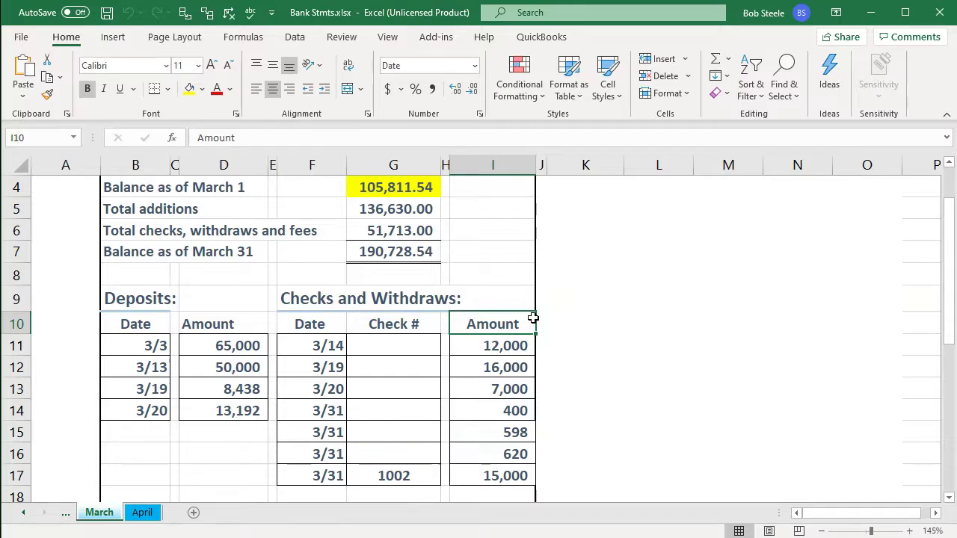
left_click(609, 410)
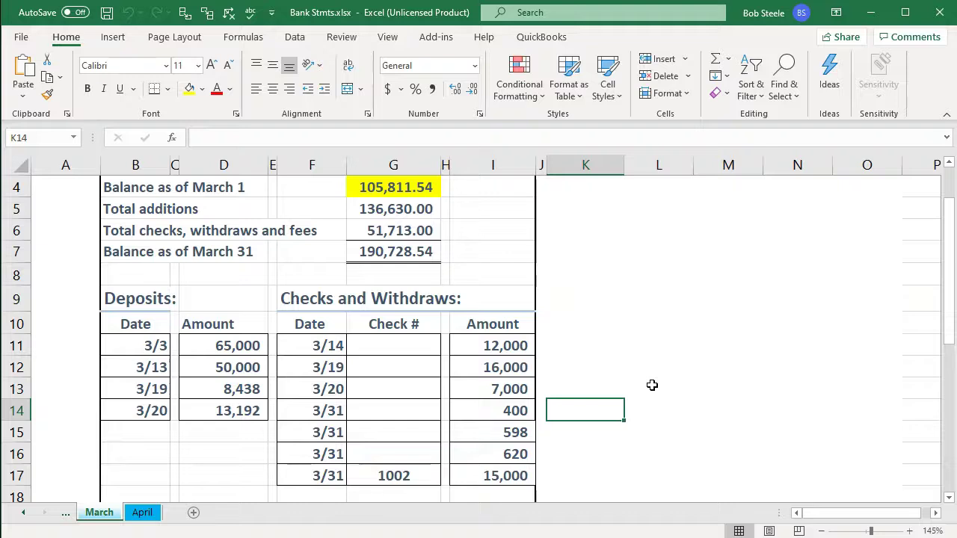
Return to Sage in the browser and open the bank reconciliation for the Checking account.
left_click(871, 12)
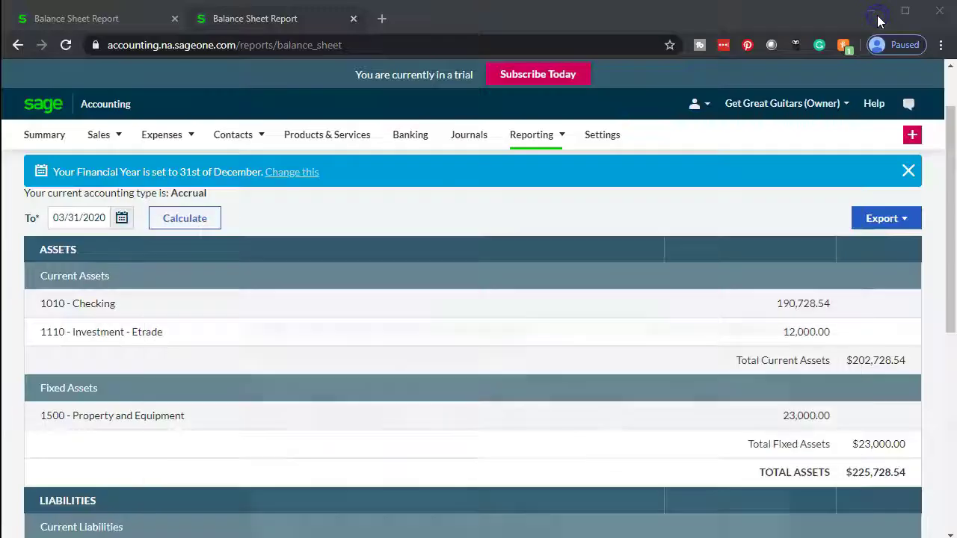
left_click(124, 19)
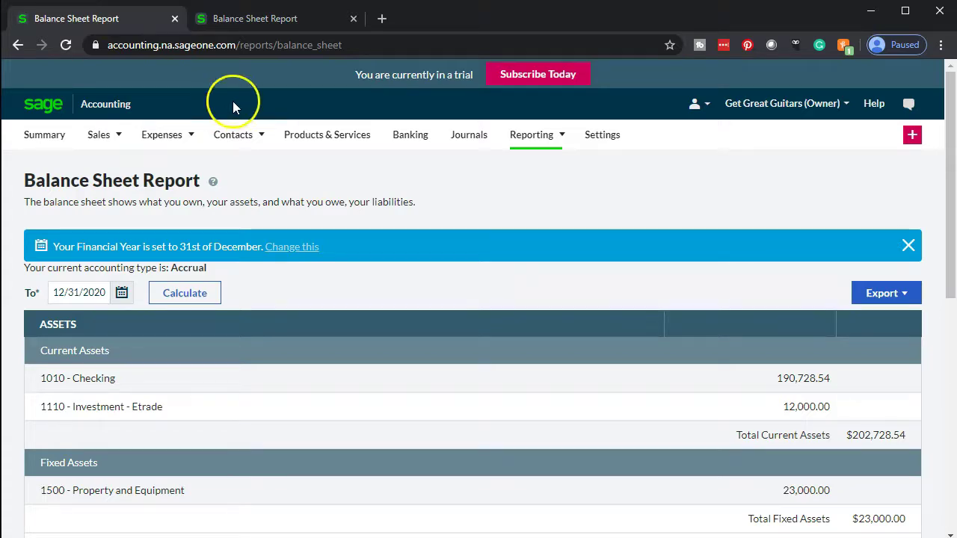
left_click(409, 139)
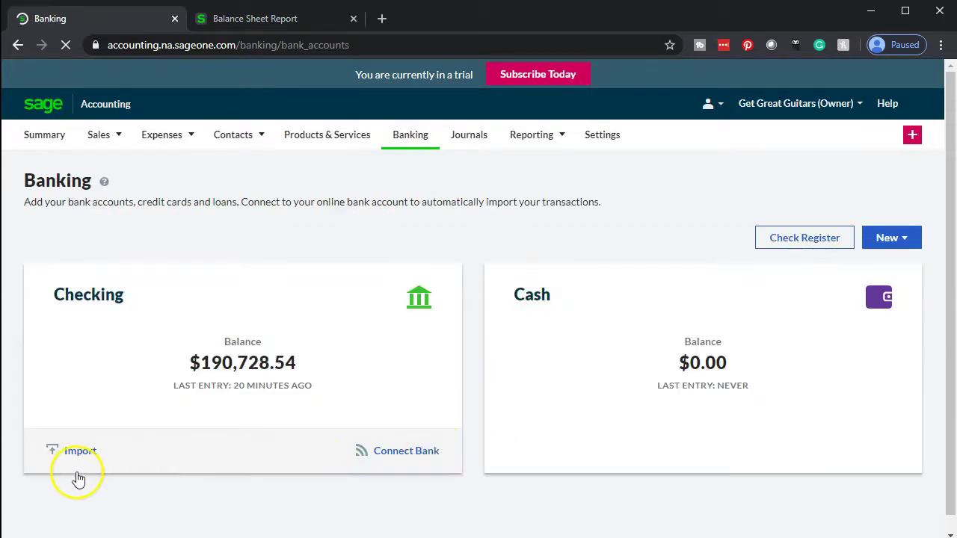
left_click(232, 378)
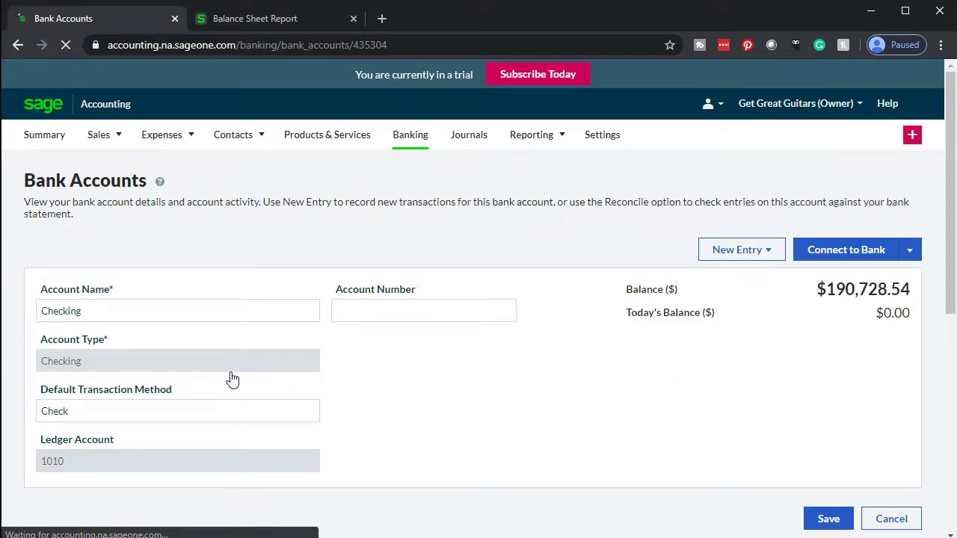
left_click(910, 251)
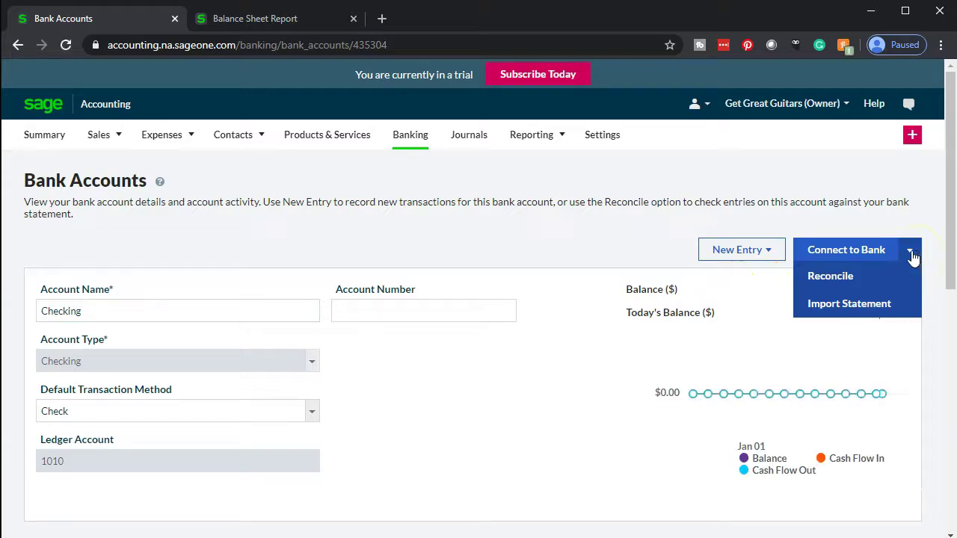
left_click(835, 293)
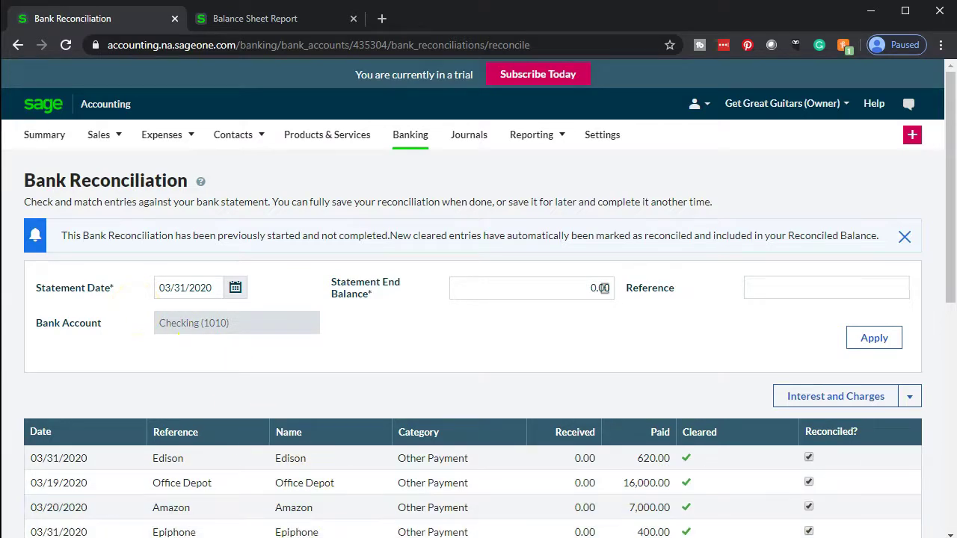
Switch to Excel and review the March bank statement's opening balance, total additions, withdrawals, ending balance and listed transactions.
key("alt+Tab")
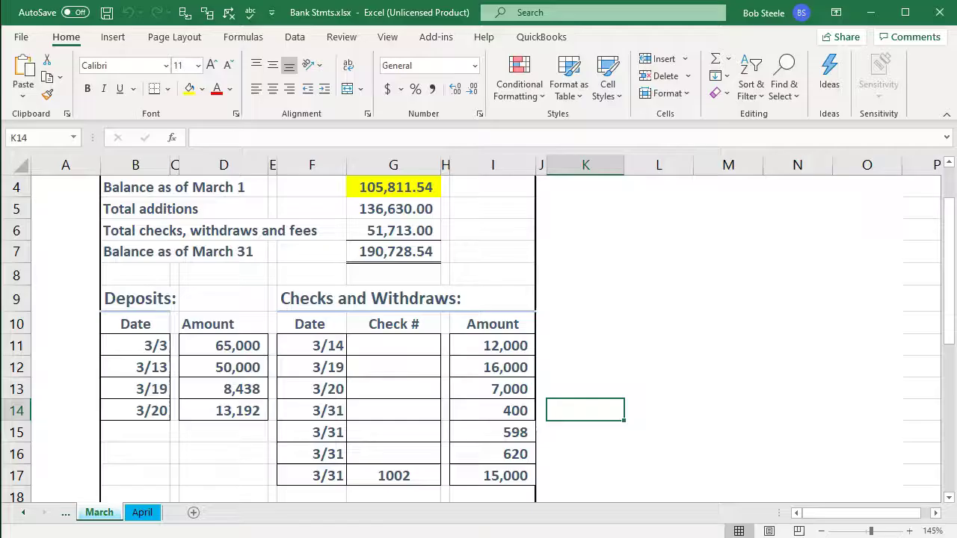
left_click(436, 435)
scroll(434, 418, "up", 1)
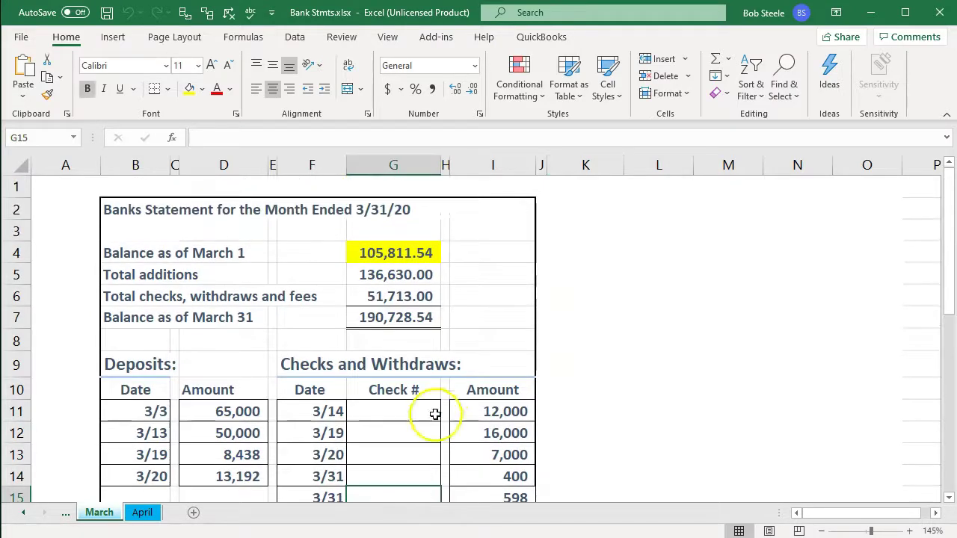
left_click(396, 249)
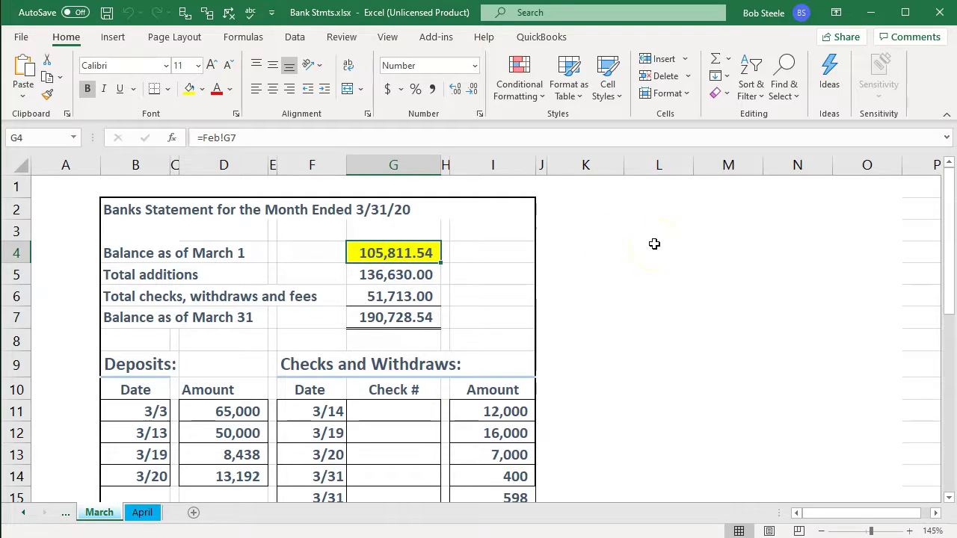
key("Down")
key("Down")
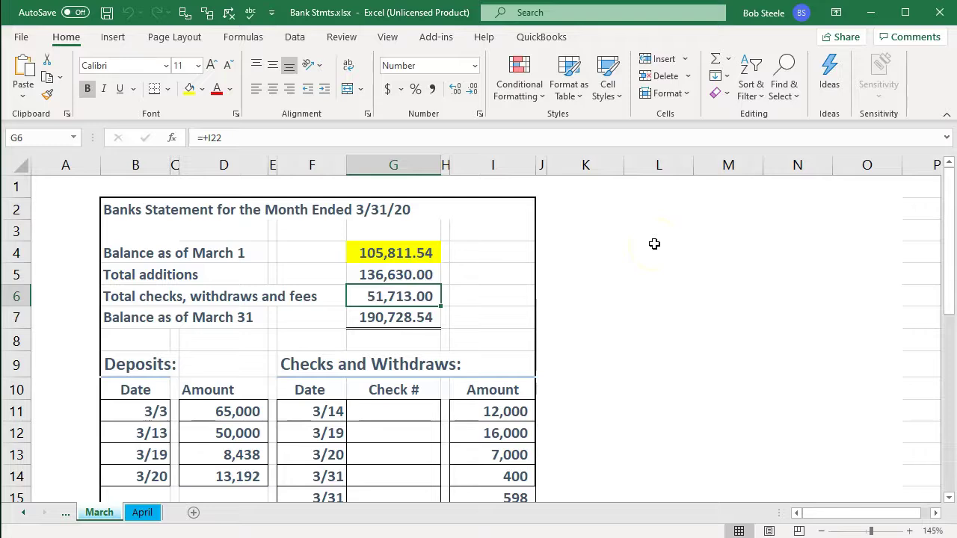
key("Down")
scroll(652, 247, "down", 1)
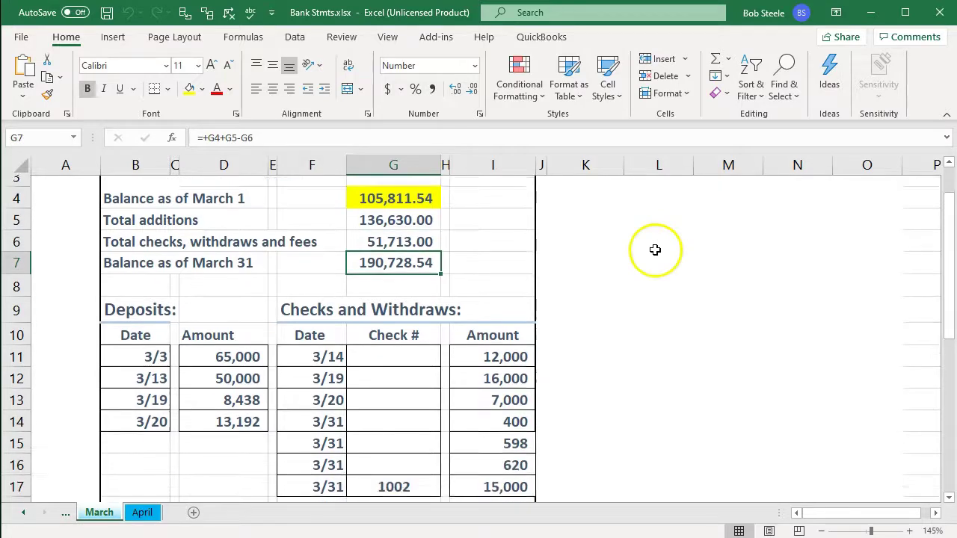
left_click_drag(252, 344, 483, 455)
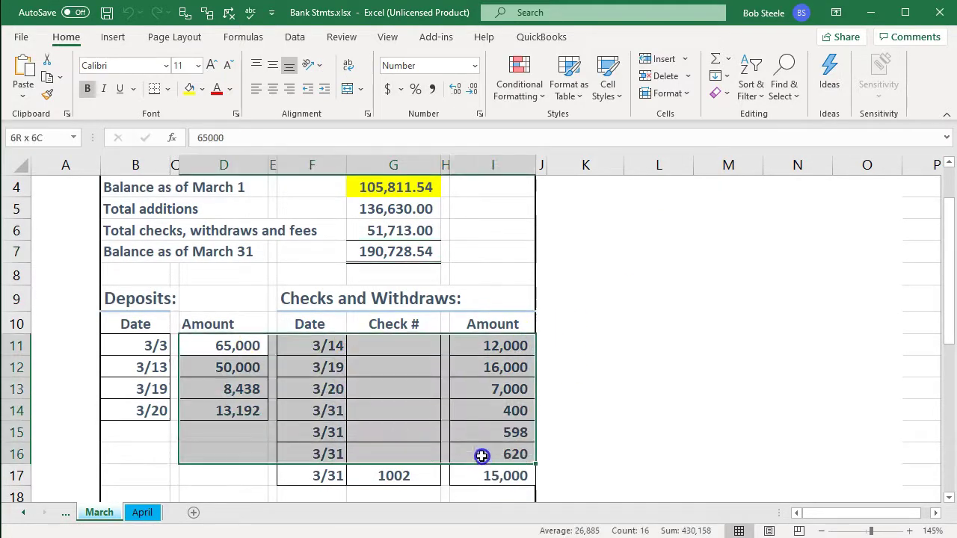
left_click(400, 224)
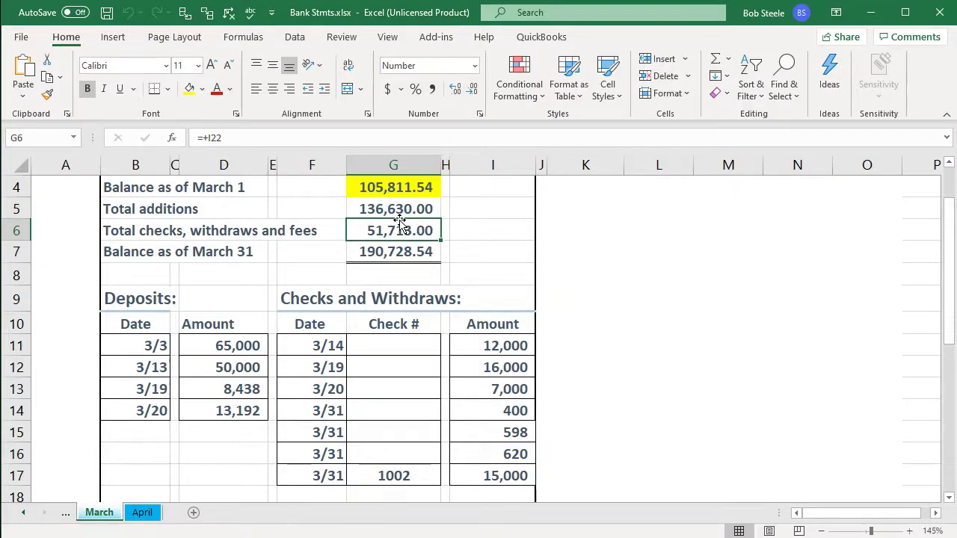
key("Down")
scroll(392, 263, "down", 1)
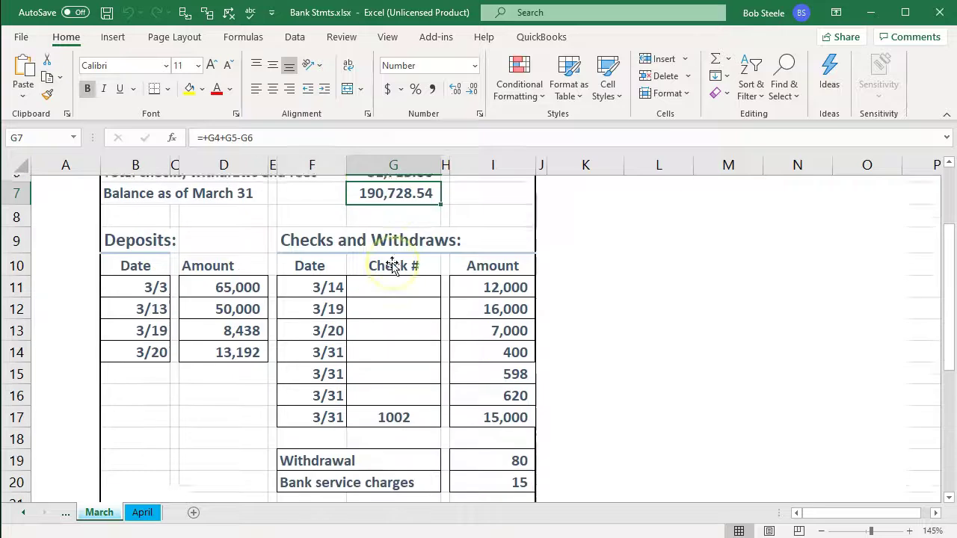
scroll(393, 265, "up", 1)
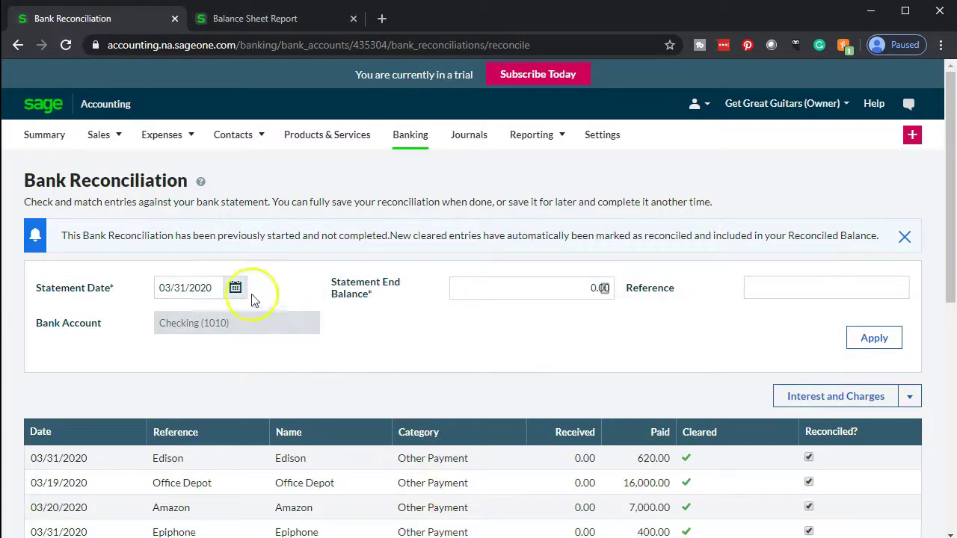
In Sage's bank reconciliation, set the statement end balance to 190,728.00, consulting the March statement in Excel for the figure.
left_click(481, 298)
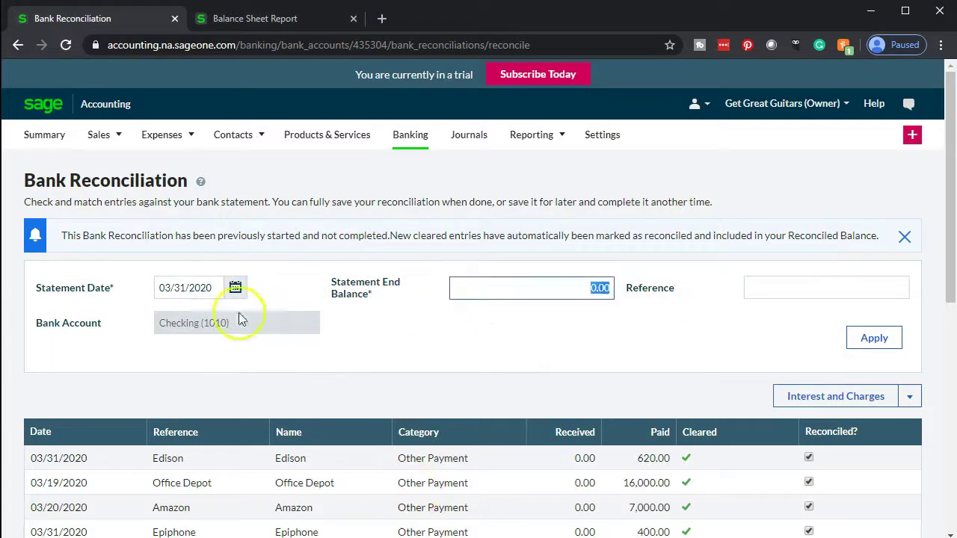
left_click(483, 290)
type("190")
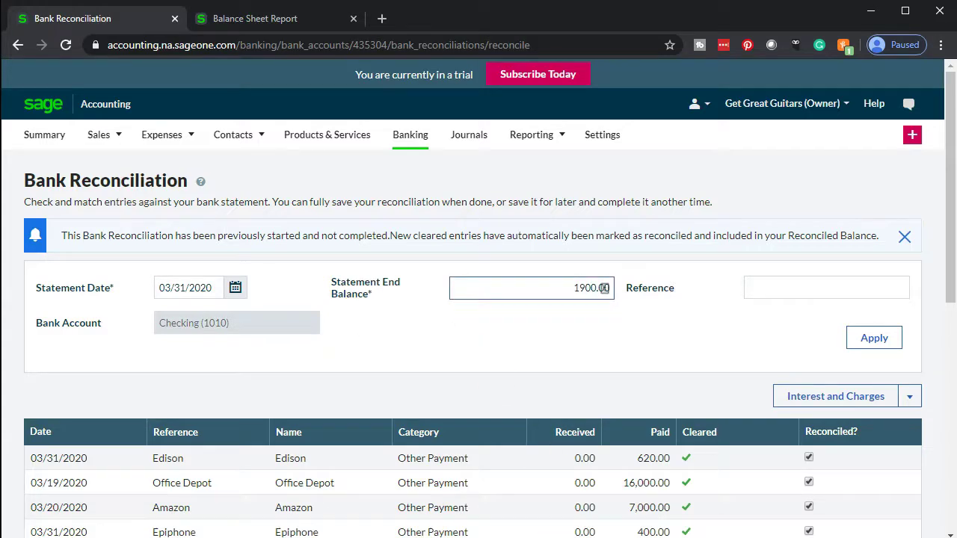
key("alt+Tab")
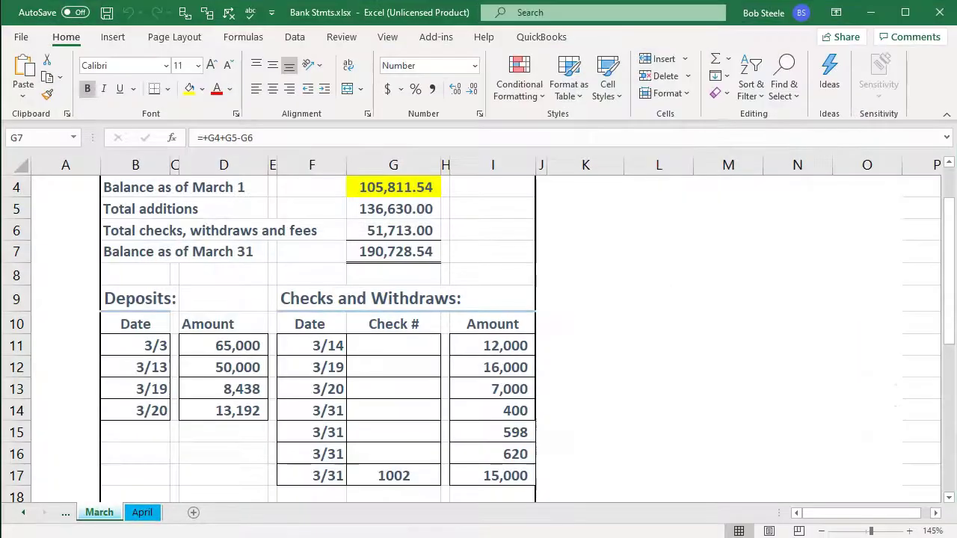
key("alt+Tab")
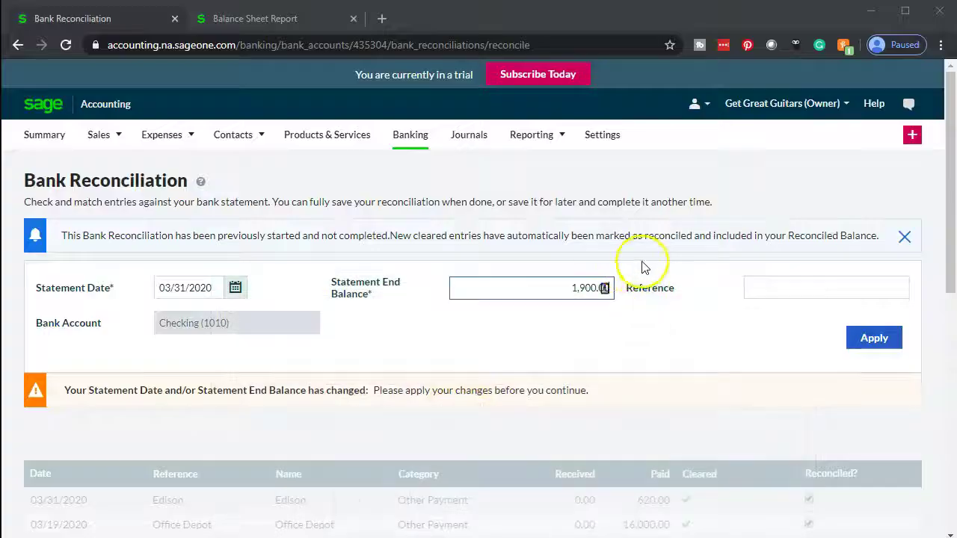
left_click(585, 287)
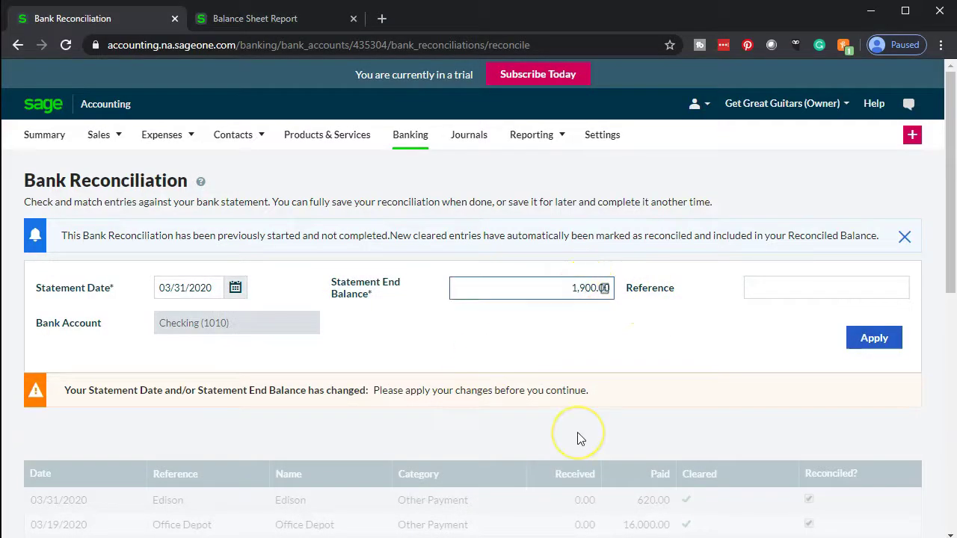
key("Delete")
key("Delete")
type("728")
key("Tab")
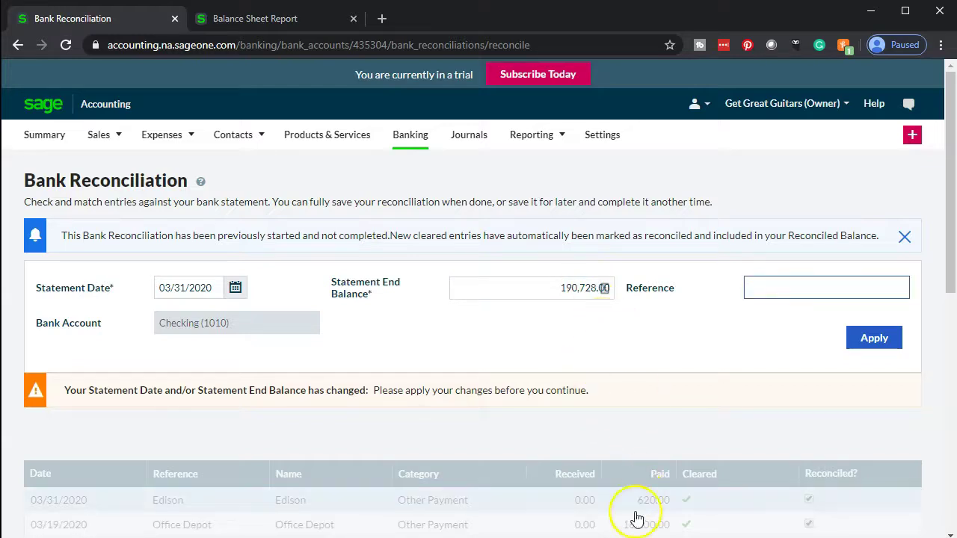
Recheck the ending balance on the Excel bank statement and apply the changed statement details to the Sage reconciliation.
left_click(639, 537)
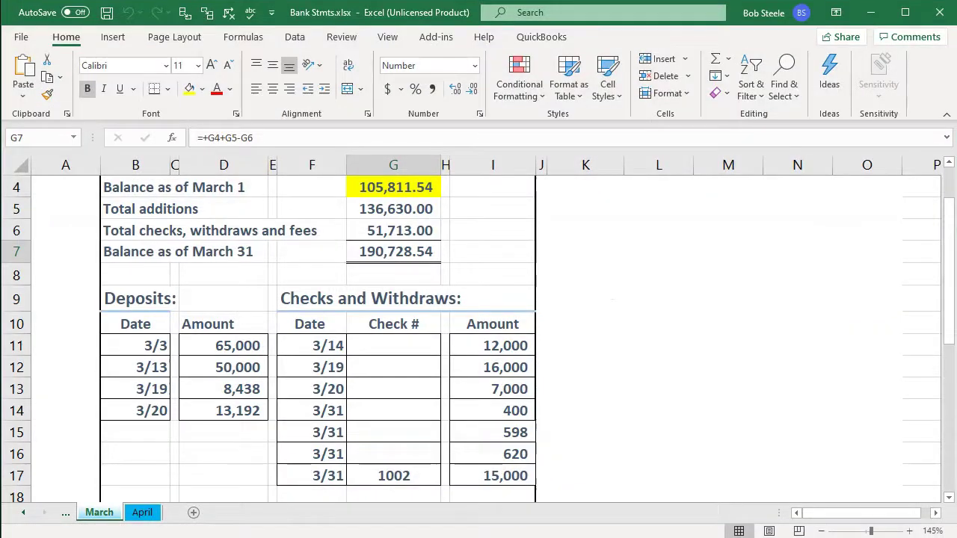
left_click(635, 537)
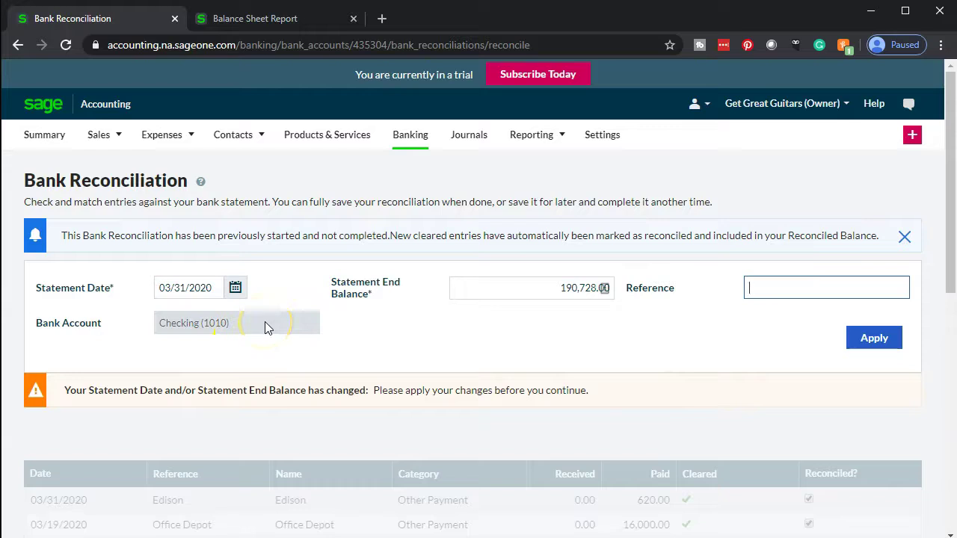
scroll(264, 321, "down", 1)
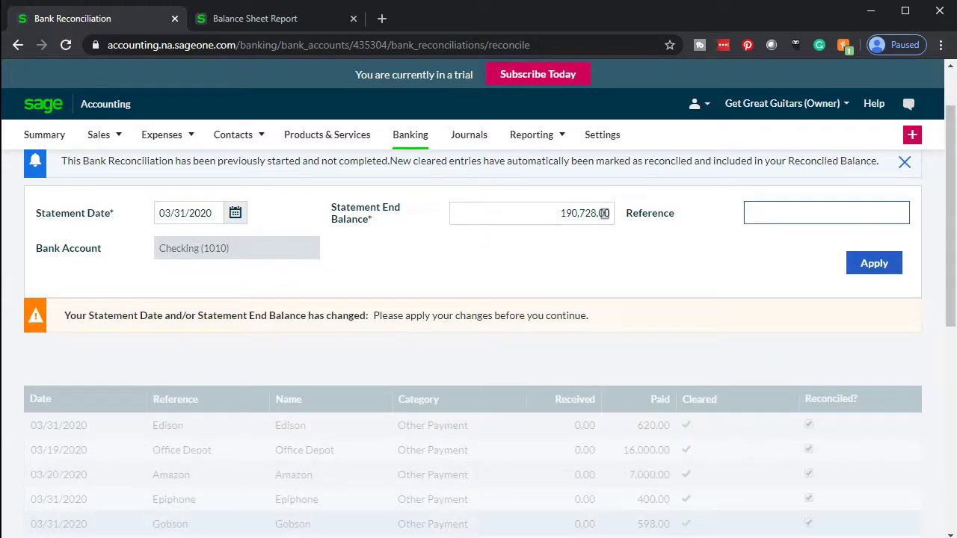
left_click(868, 272)
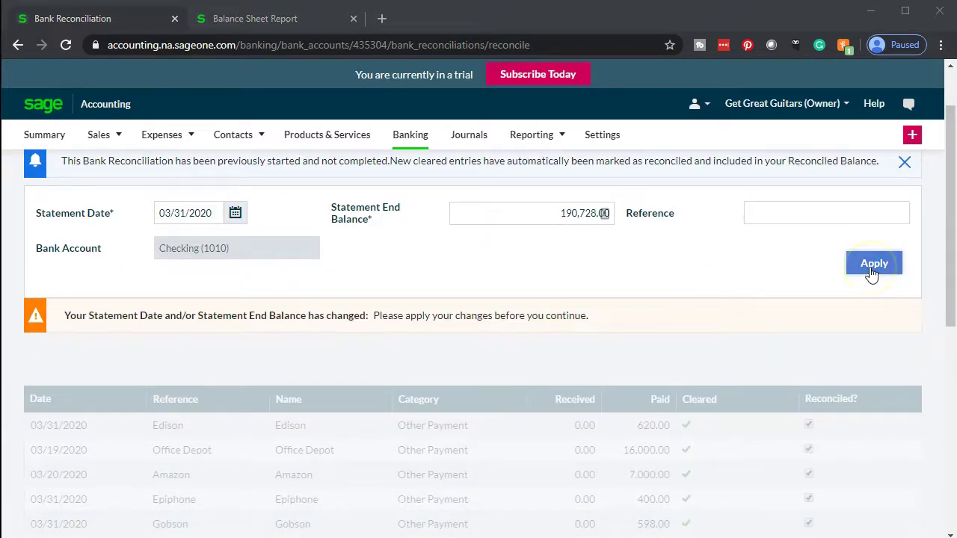
Review the Checking account entries listed for reconciliation and compare the target balance, reconciled balance and difference.
left_click(618, 298)
scroll(617, 298, "down", 1)
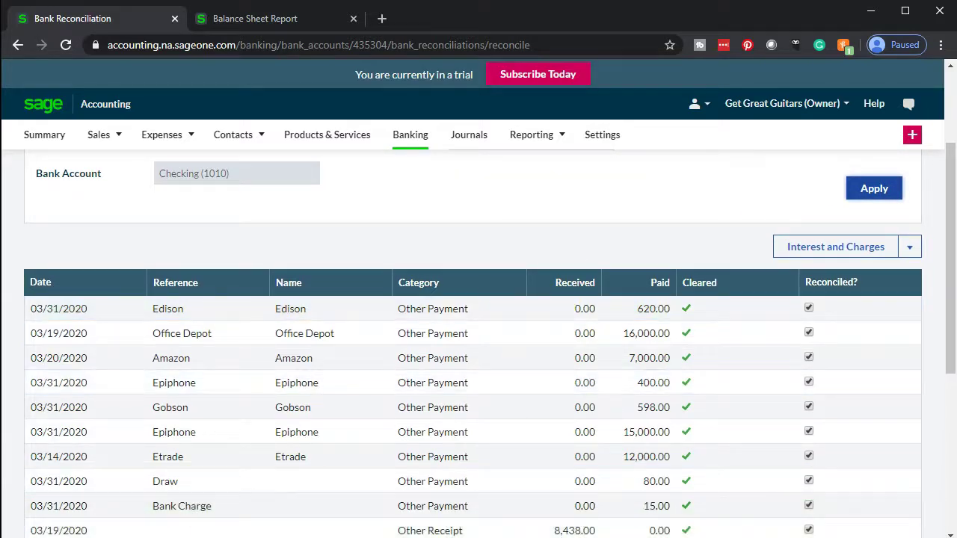
left_click(438, 328)
scroll(439, 333, "down", 3)
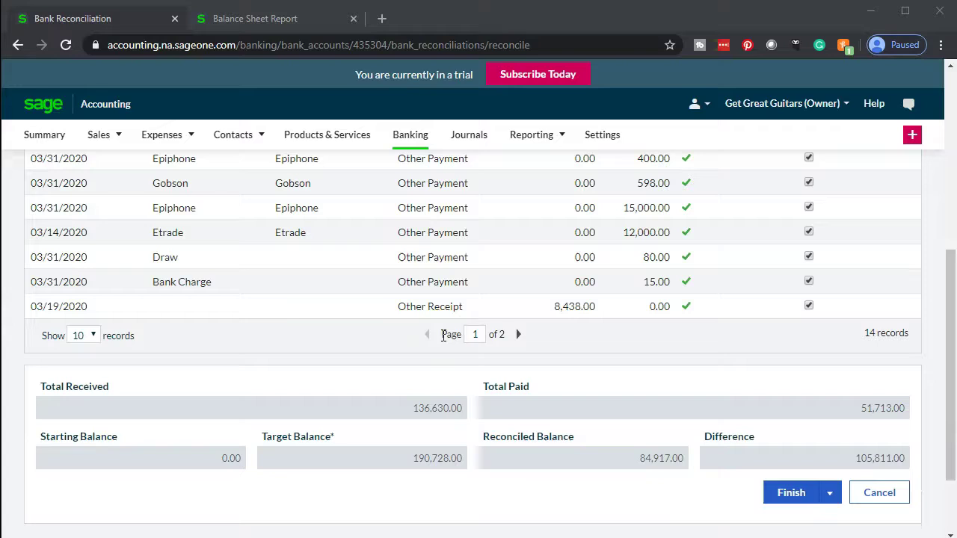
scroll(448, 362, "up", 3)
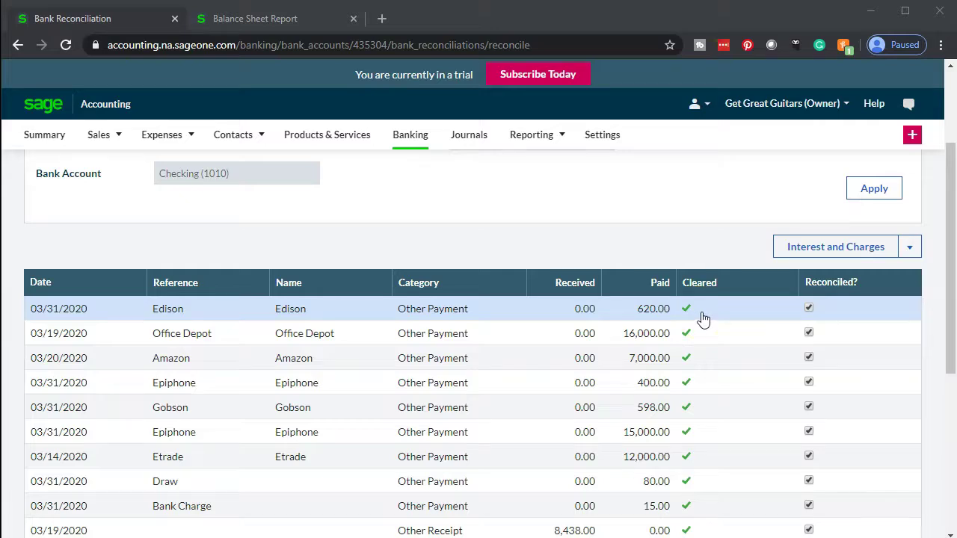
scroll(703, 319, "down", 3)
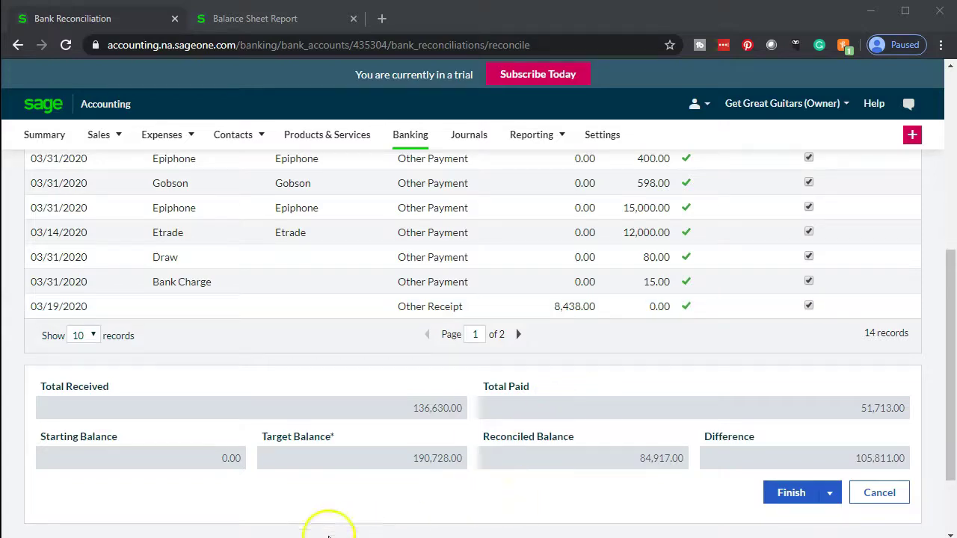
scroll(540, 406, "down", 1)
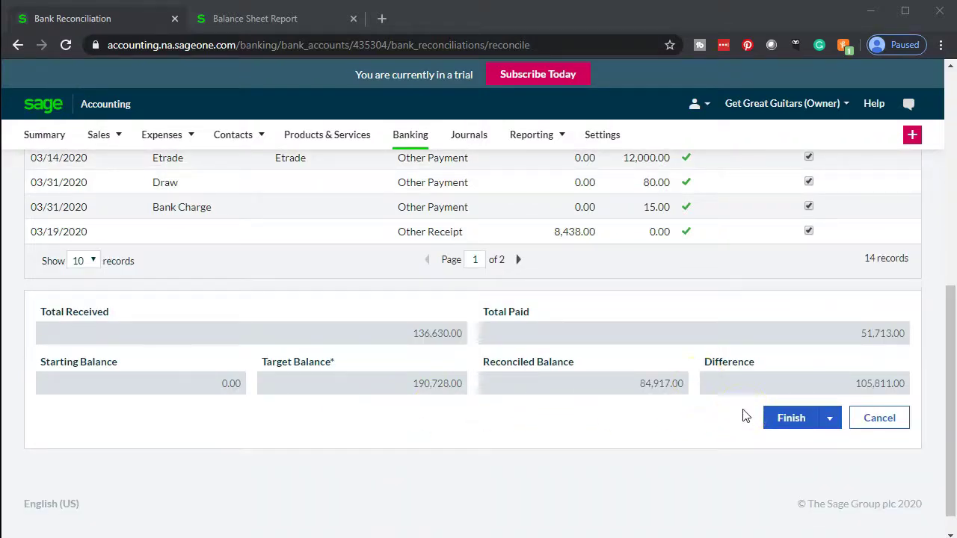
scroll(747, 396, "up", 3)
scroll(760, 313, "down", 3)
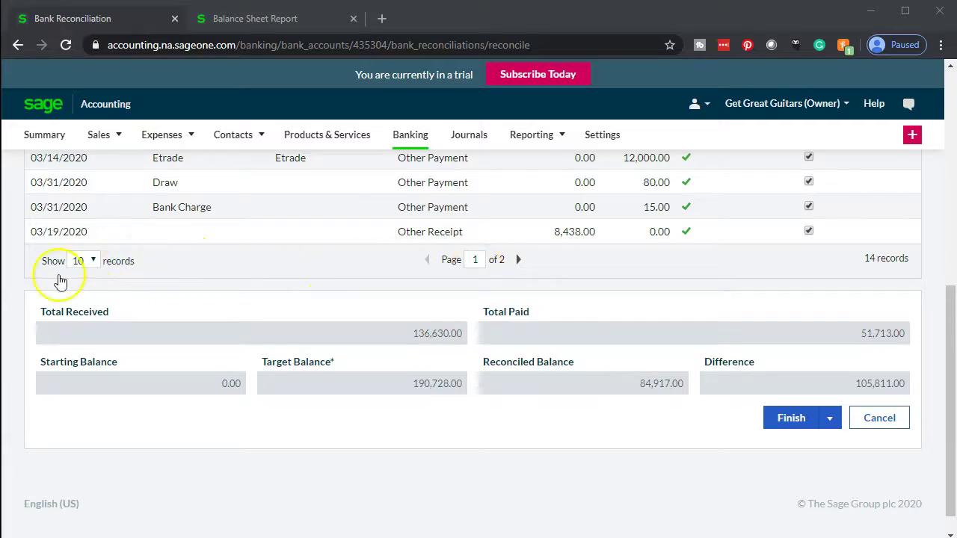
Show 50 records per page in the reconciliation and look through the full list of entries.
left_click(92, 261)
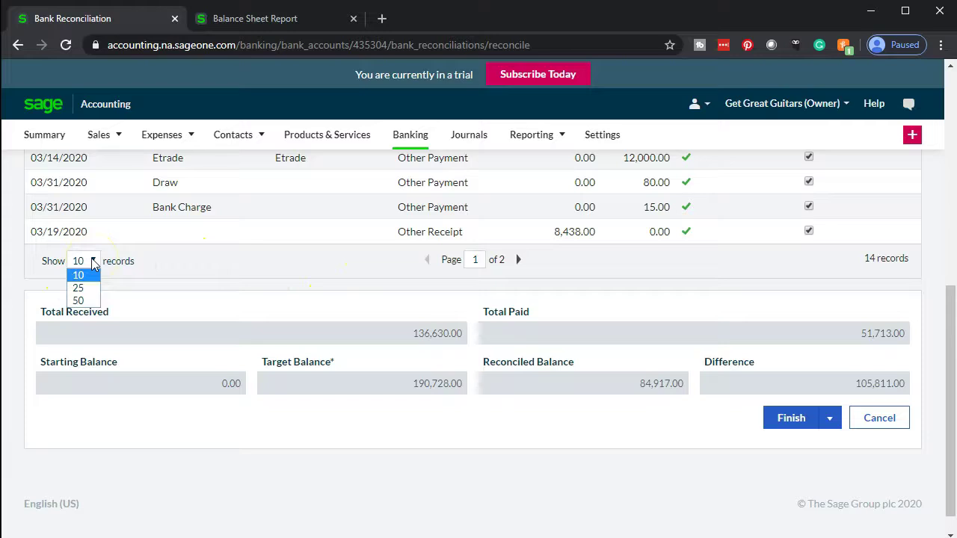
left_click(88, 302)
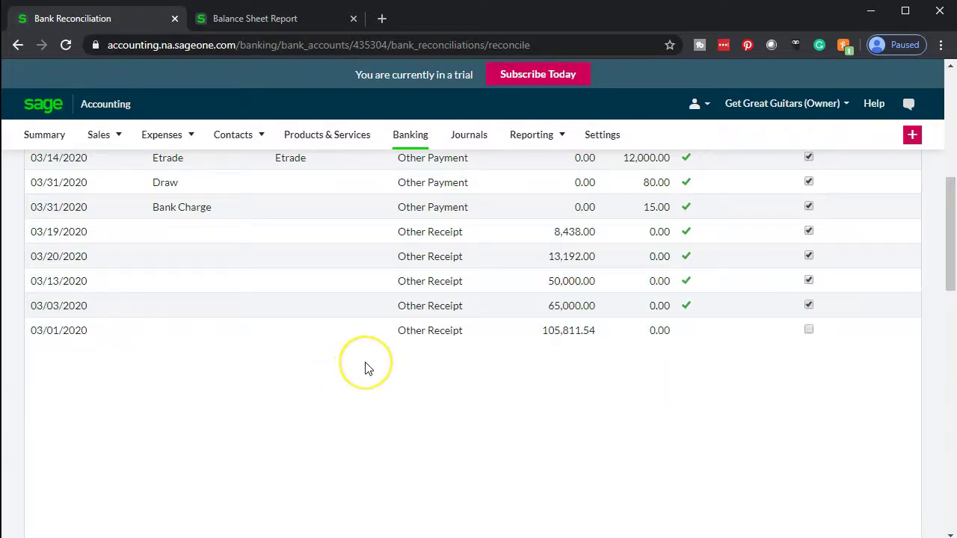
scroll(358, 359, "up", 5)
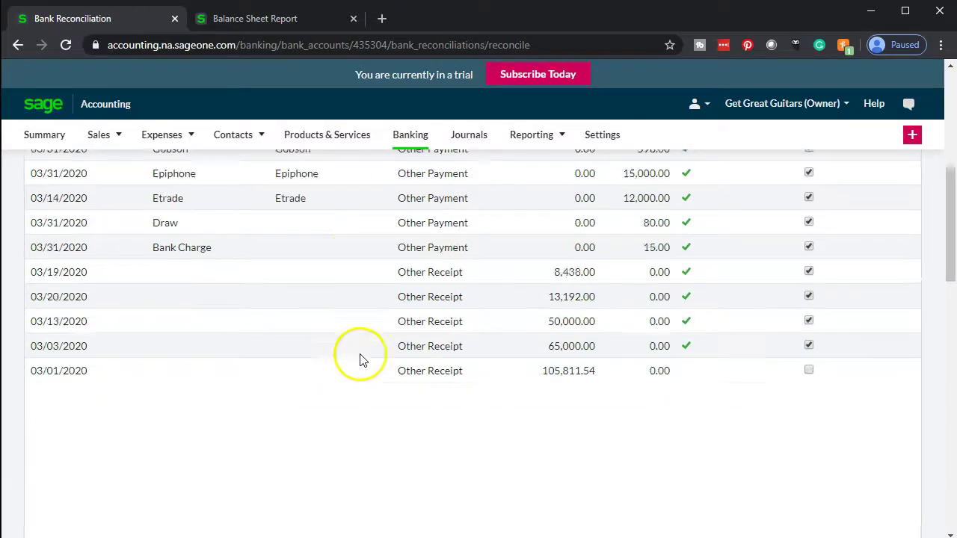
scroll(368, 342, "down", 3)
scroll(368, 342, "down", 2)
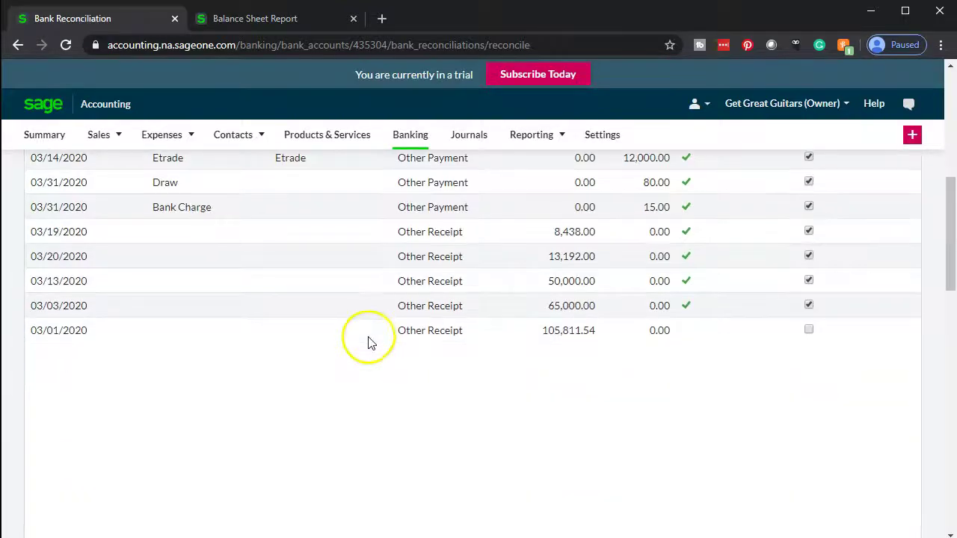
Switch to Excel to check the March 1 balance on the bank statement, and return to Sage.
left_click(556, 346)
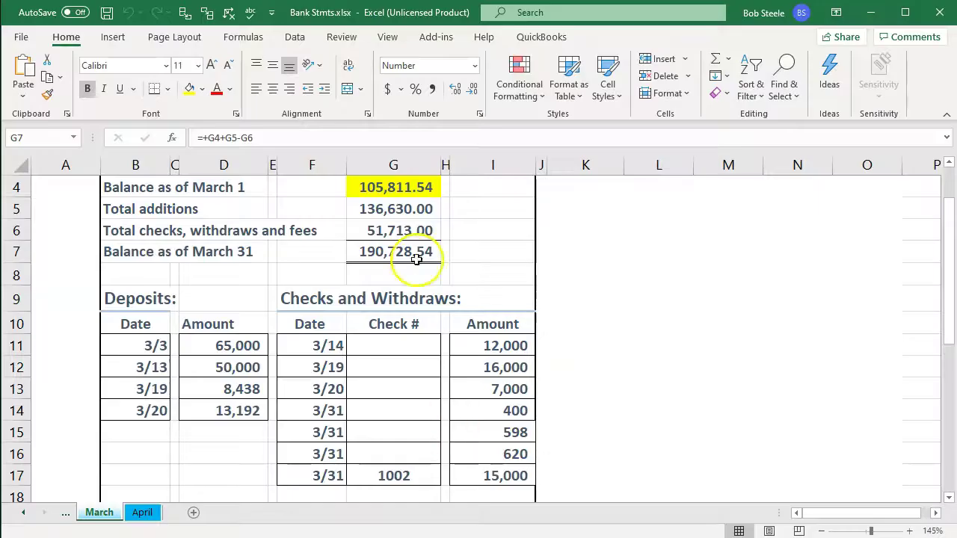
left_click(405, 186)
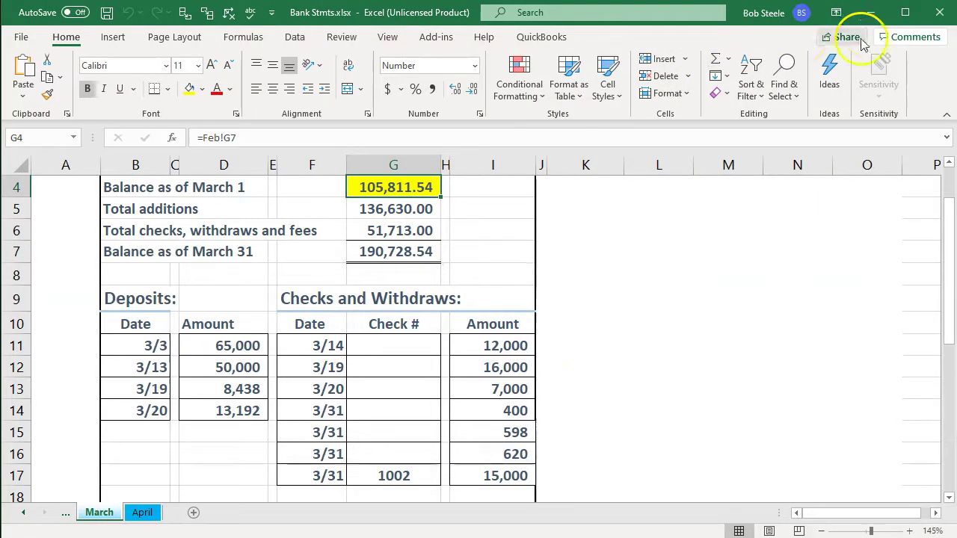
left_click(869, 13)
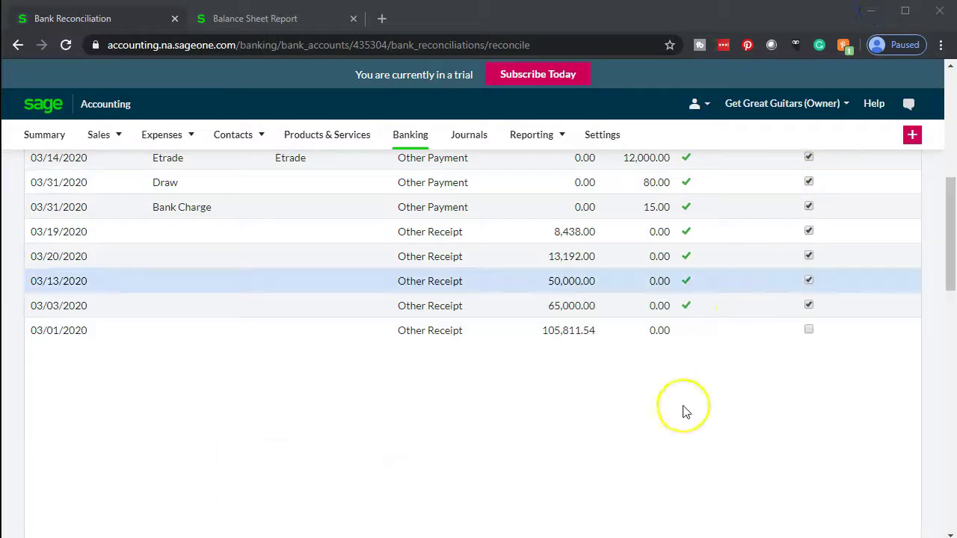
Mark the 03/01/2020 Other Receipt of 105,811.54 as reconciled and check its effect on the difference.
scroll(659, 455, "down", 5)
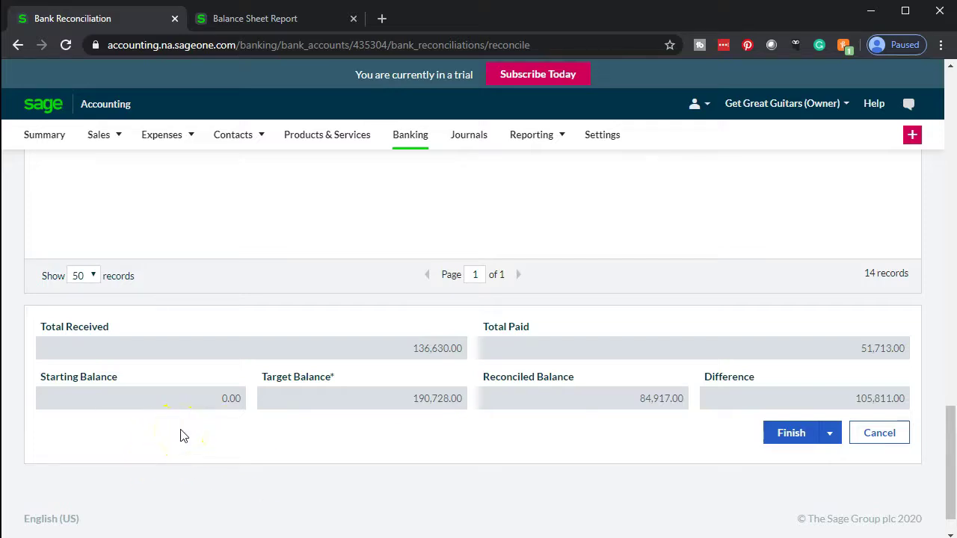
scroll(183, 436, "up", 5)
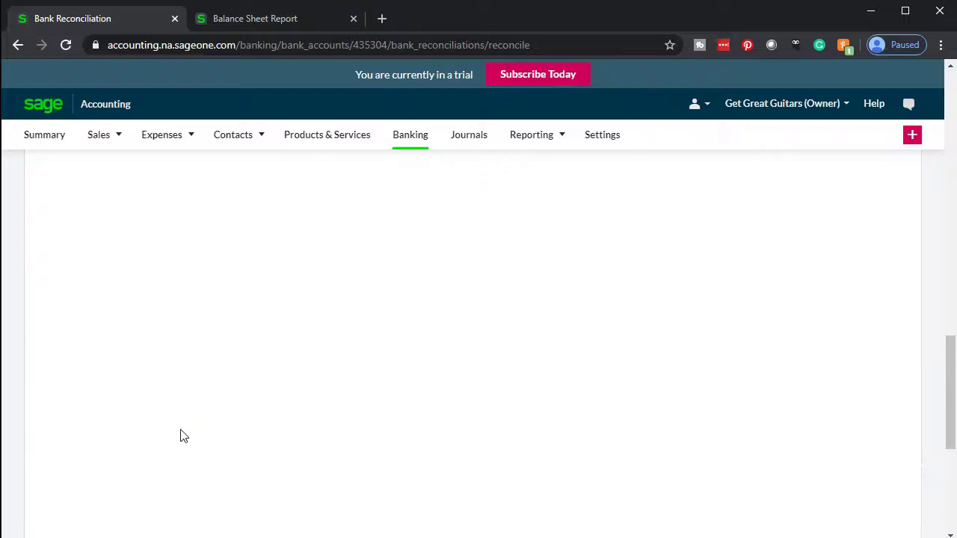
scroll(183, 437, "up", 3)
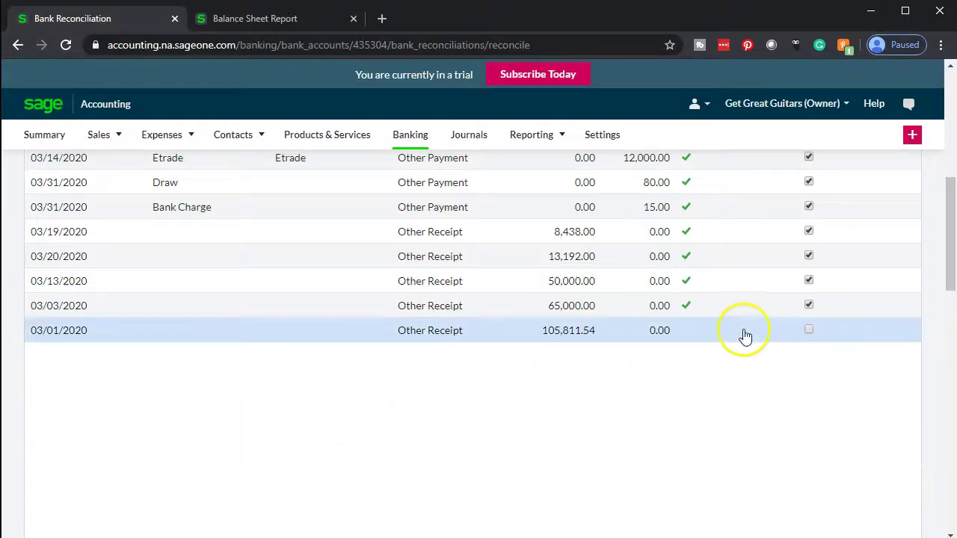
left_click(808, 330)
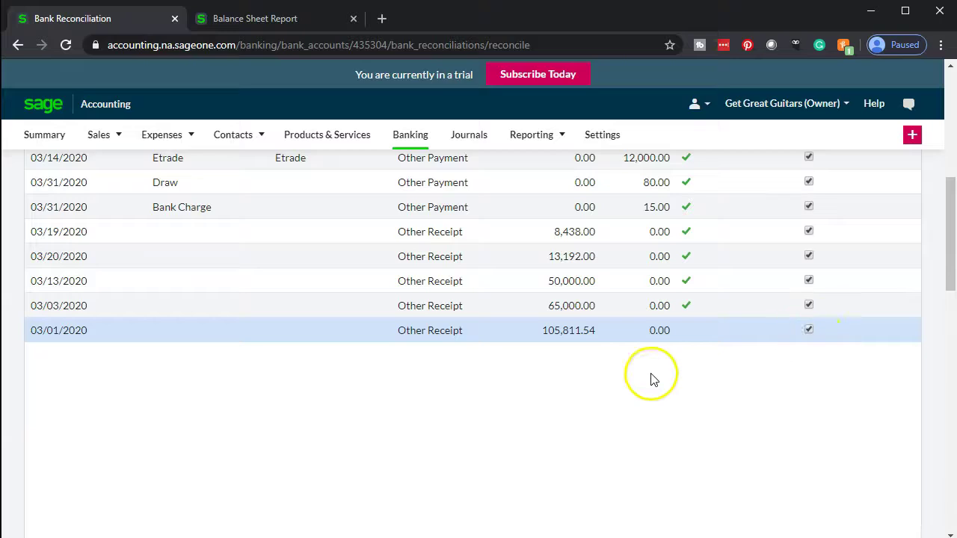
scroll(589, 377, "down", 1)
scroll(590, 378, "down", 5)
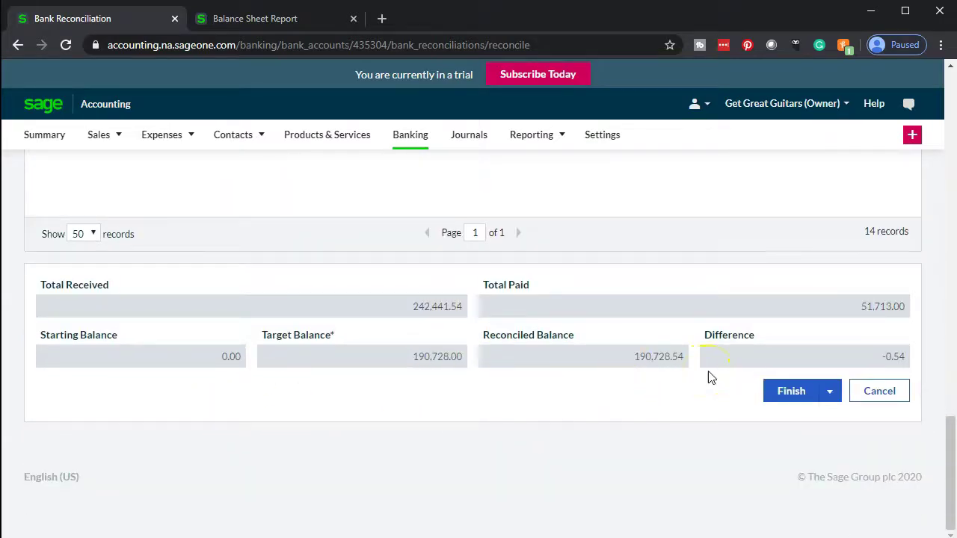
Correct the statement end balance to 190,728.54, apply the change and check the reconciliation totals.
scroll(478, 441, "up", 8)
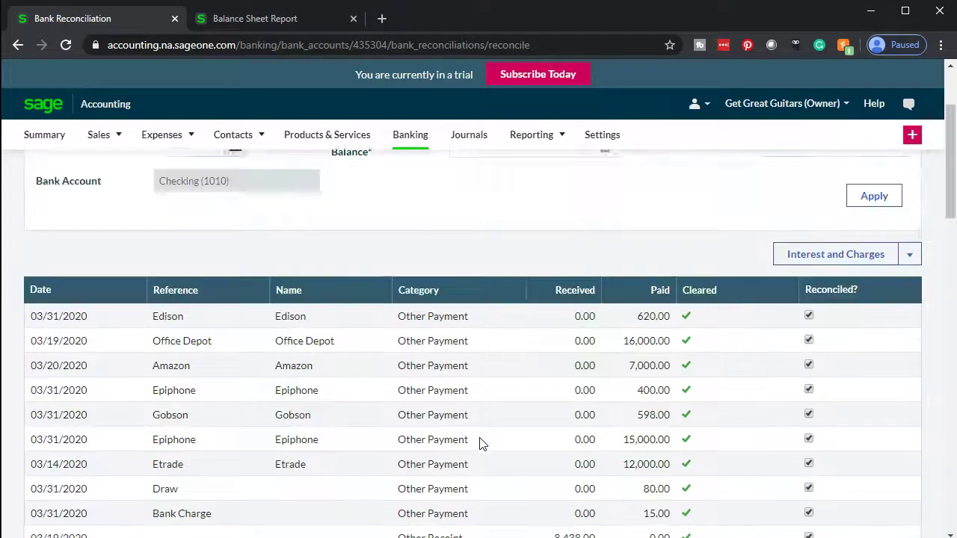
scroll(479, 443, "up", 2)
left_click(564, 292)
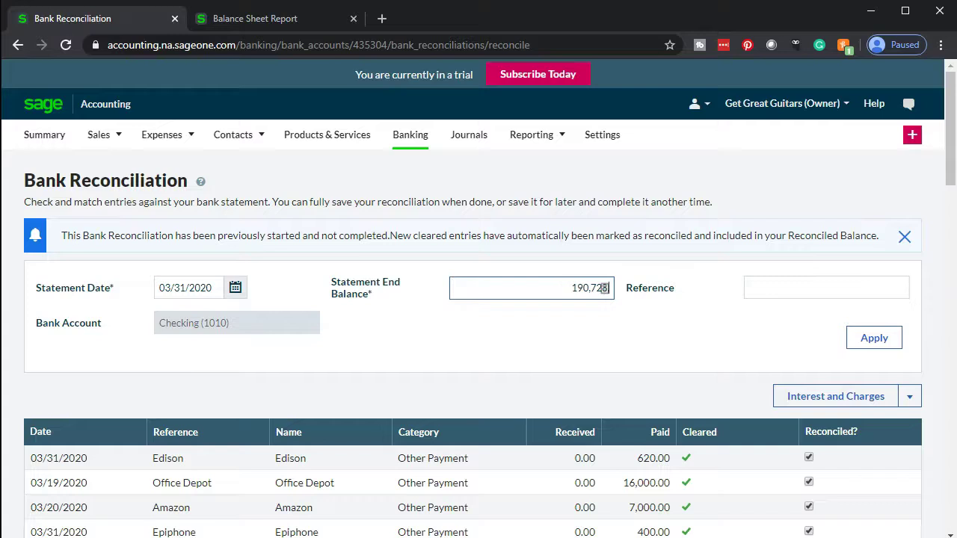
left_click(623, 348)
left_click(884, 341)
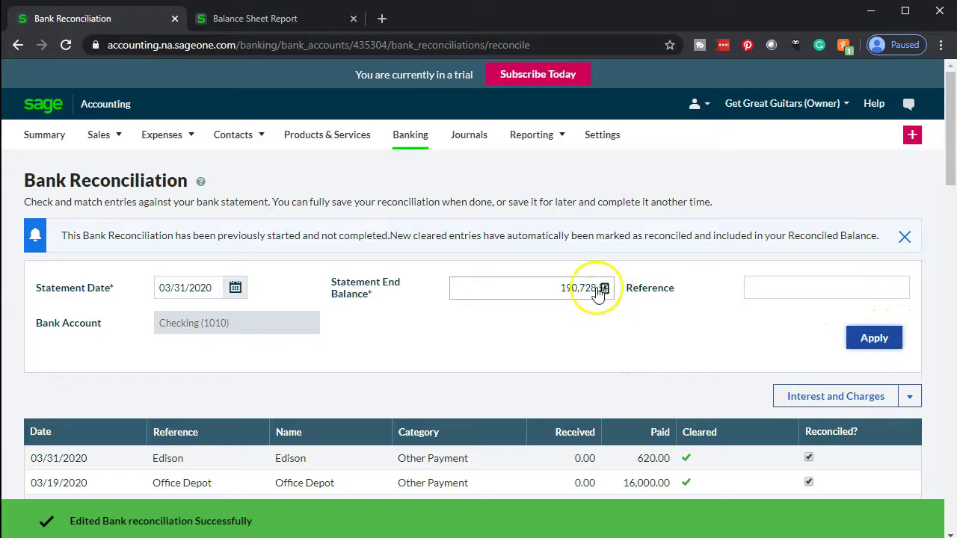
scroll(582, 308, "down", 5)
scroll(584, 318, "down", 5)
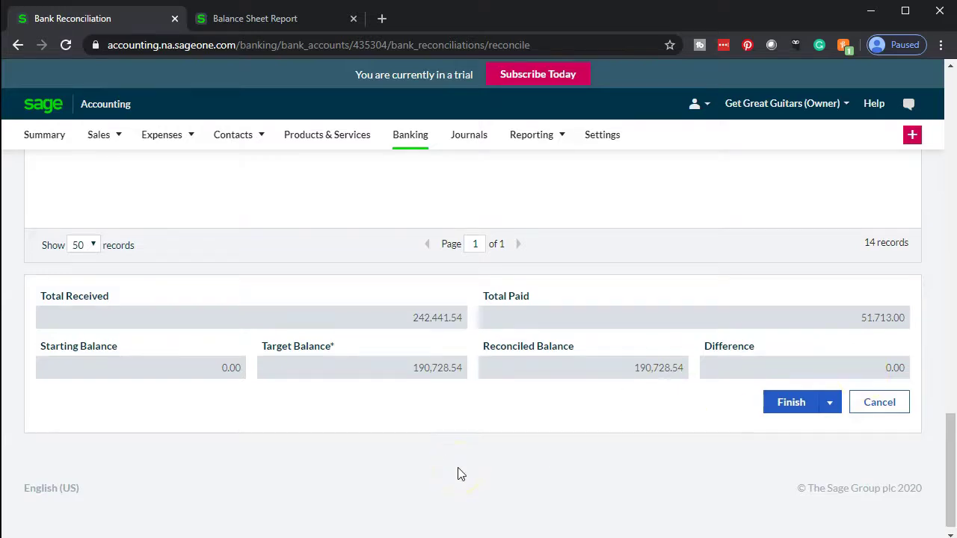
Unmark every Other Payment entry as reconciled, from Edison and Office Depot through Draw and Bank Charge.
scroll(461, 475, "up", 5)
scroll(461, 475, "up", 5)
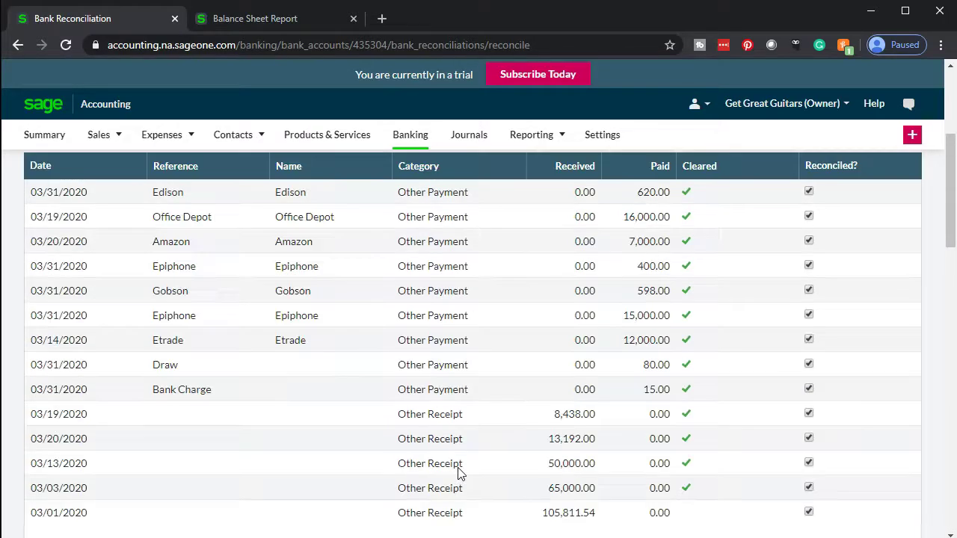
left_click(812, 196)
left_click(809, 216)
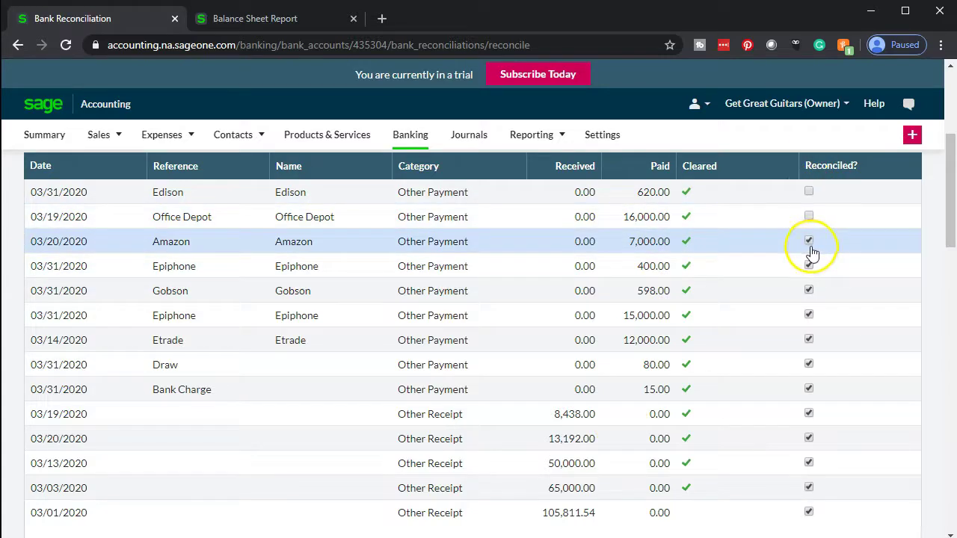
left_click(811, 267)
left_click(810, 241)
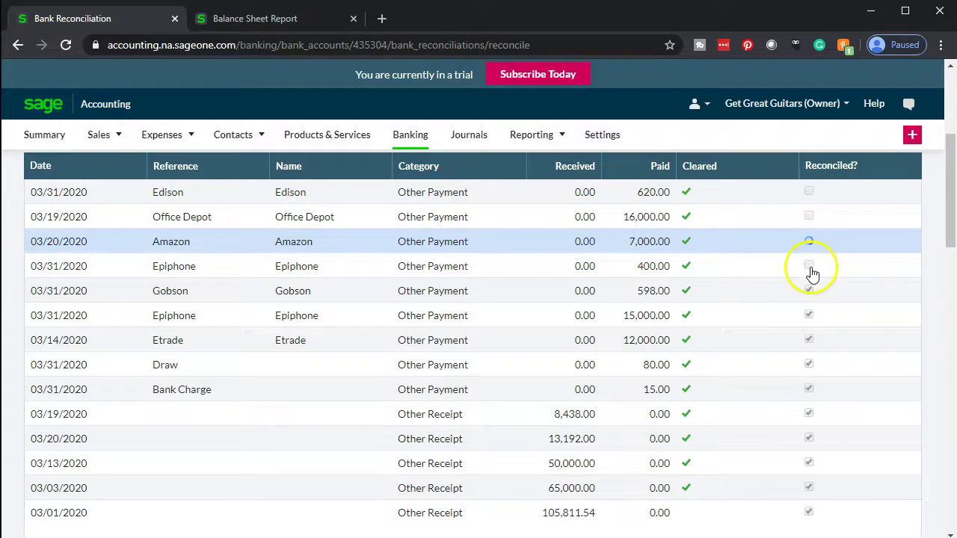
left_click(808, 291)
left_click(807, 315)
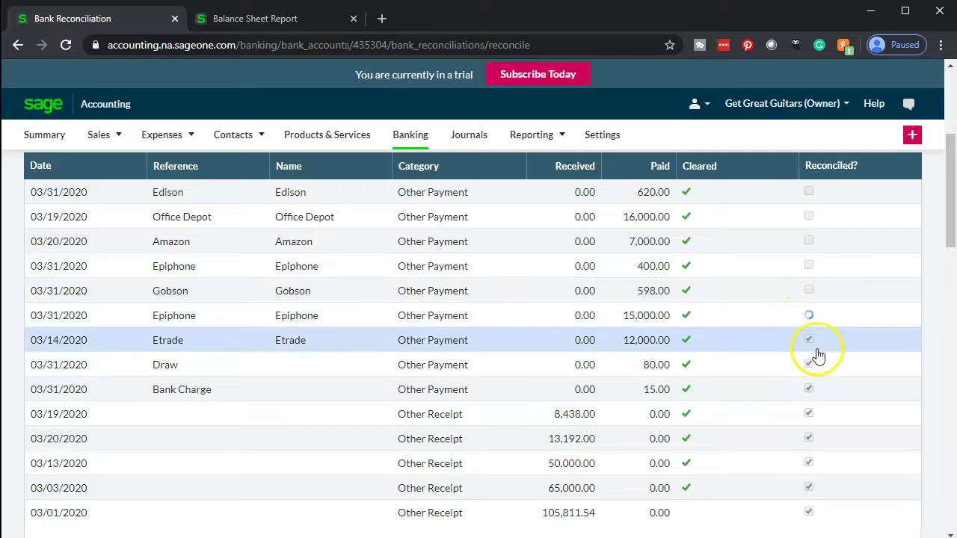
left_click(810, 340)
left_click(809, 364)
left_click(807, 389)
Unmark the 03/19, 03/20, 03/13 and 03/03 receipts, keep the 03/01 receipt reconciled, and check the totals.
left_click(808, 417)
left_click(809, 439)
scroll(809, 441, "down", 1)
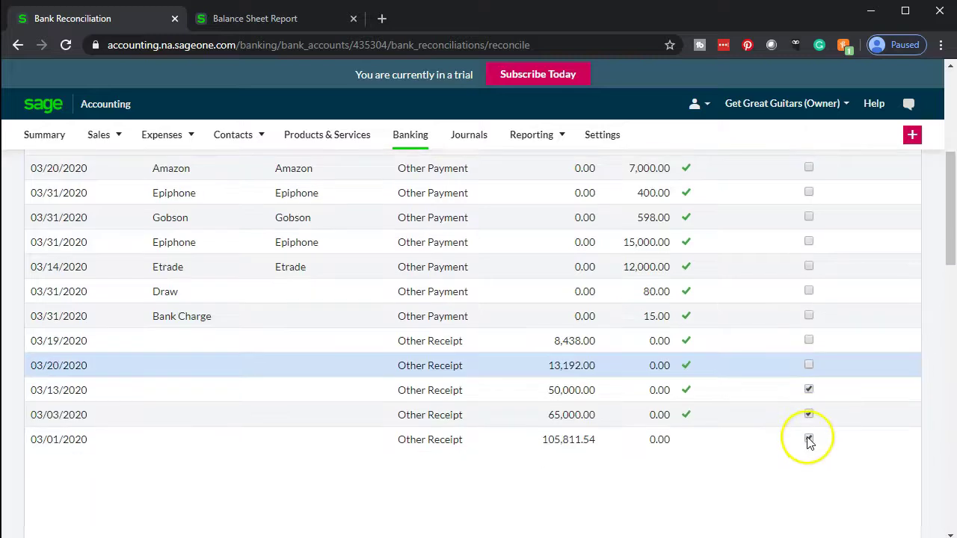
left_click(809, 388)
left_click(809, 414)
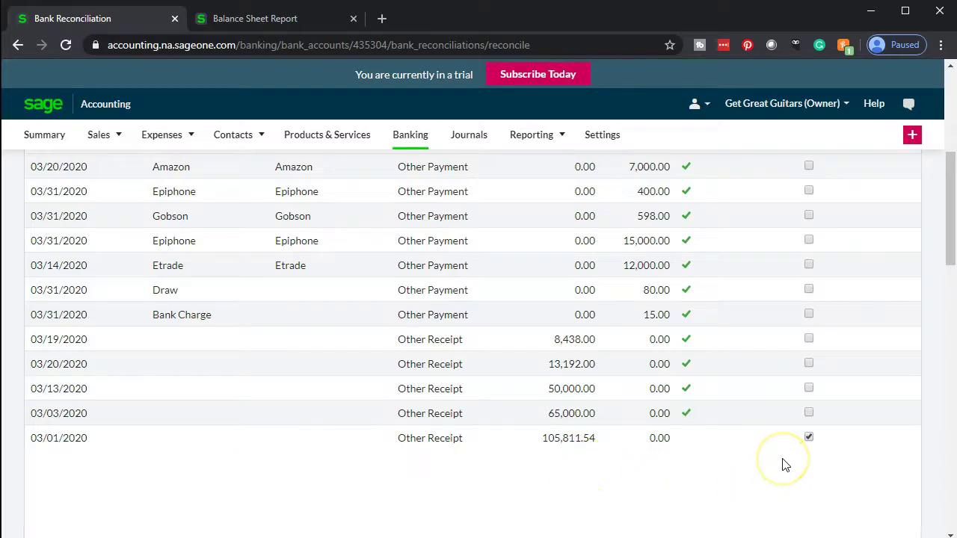
scroll(784, 463, "down", 5)
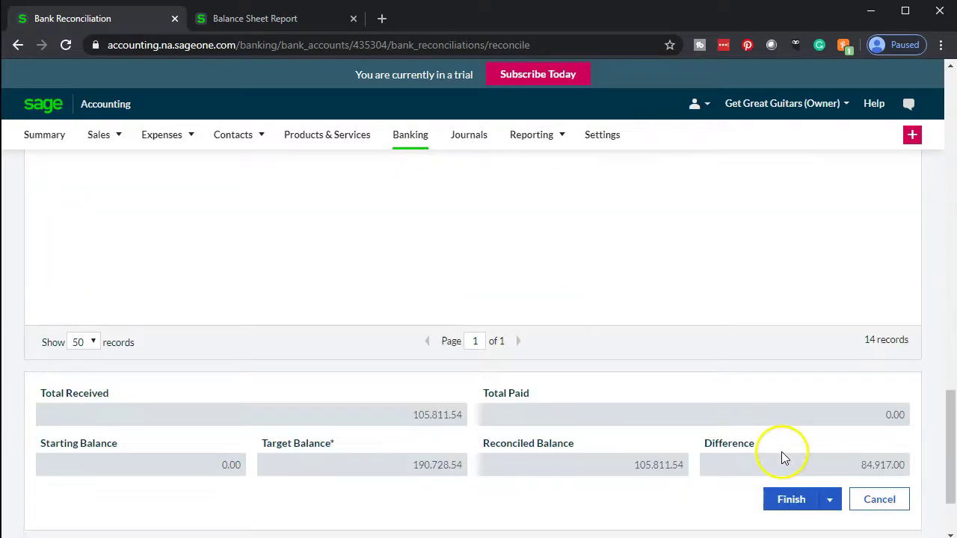
scroll(785, 457, "down", 2)
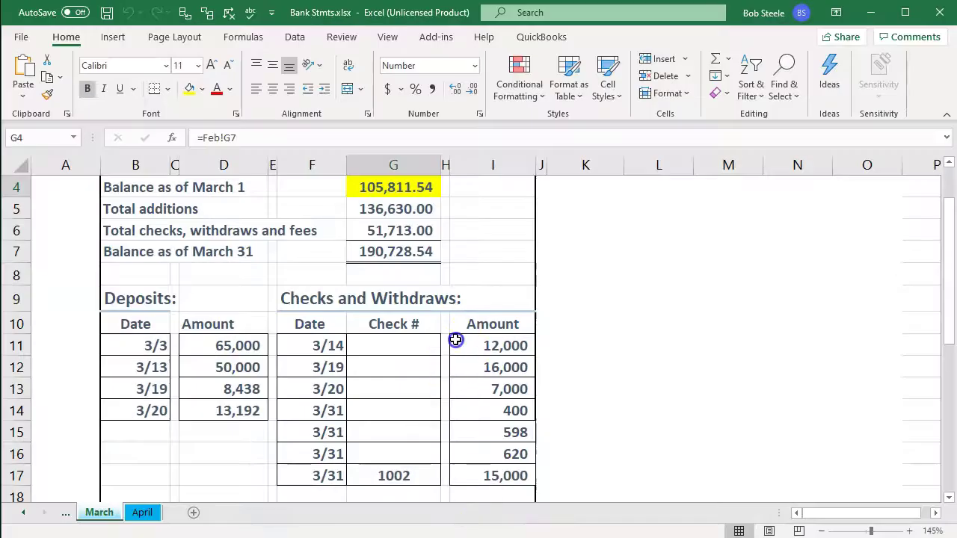
Switch to Excel and fill the March 1 balance cell on the March bank statement with light green.
left_click(454, 335)
scroll(454, 327, "up", 1)
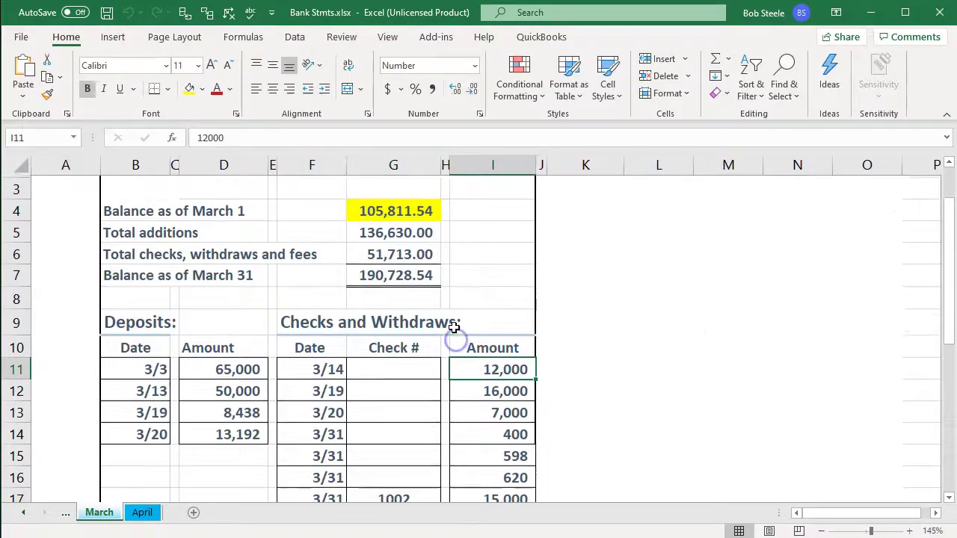
scroll(454, 326, "up", 1)
left_click(395, 254)
right_click(397, 253)
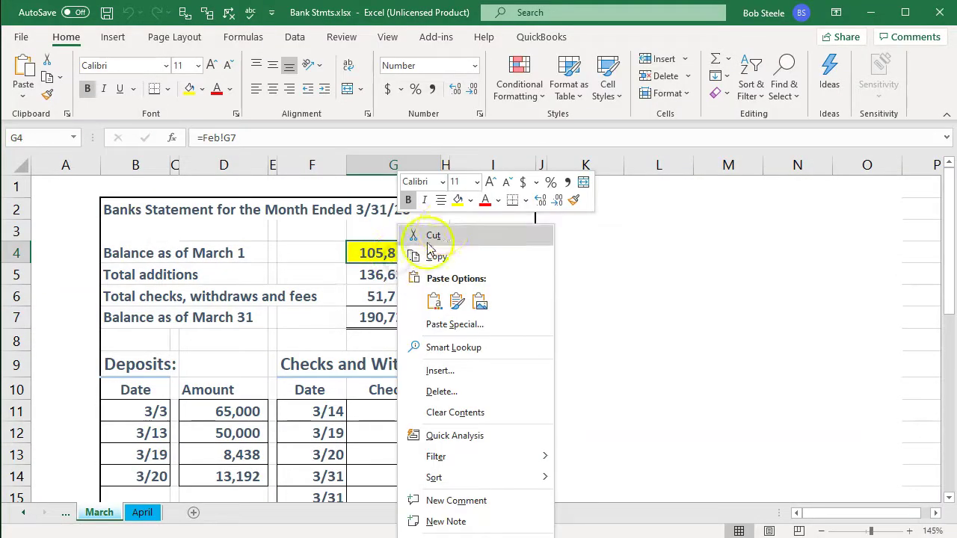
left_click(469, 200)
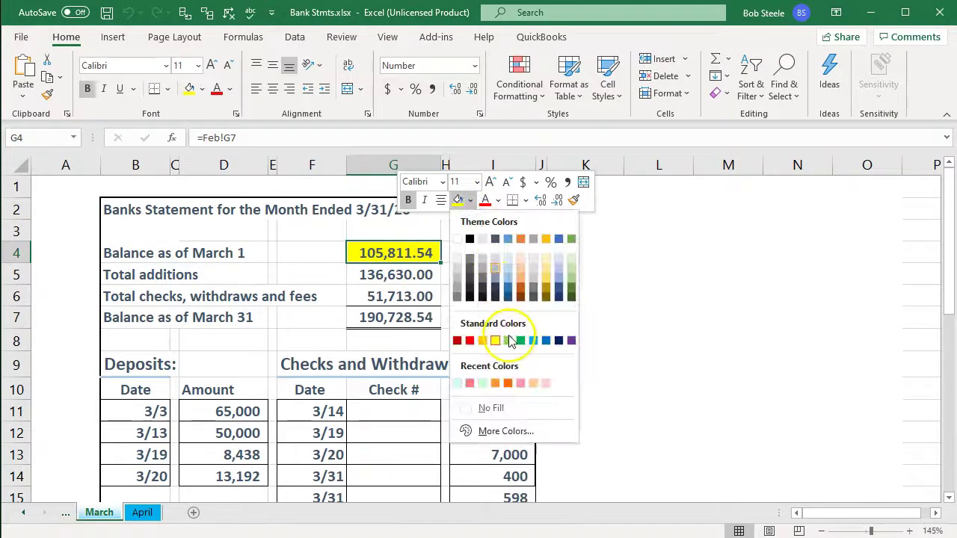
left_click(508, 341)
left_click(472, 347)
scroll(258, 441, "down", 1)
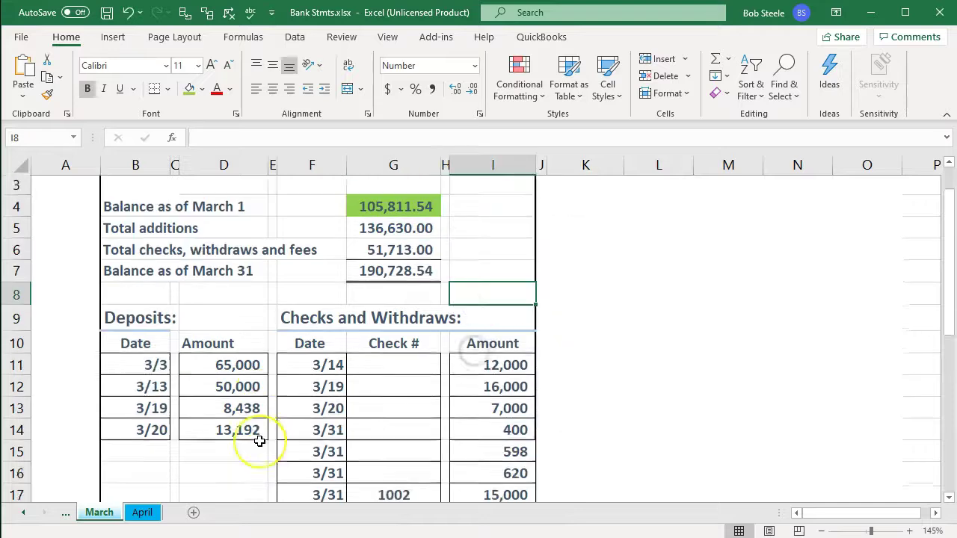
scroll(259, 441, "down", 1)
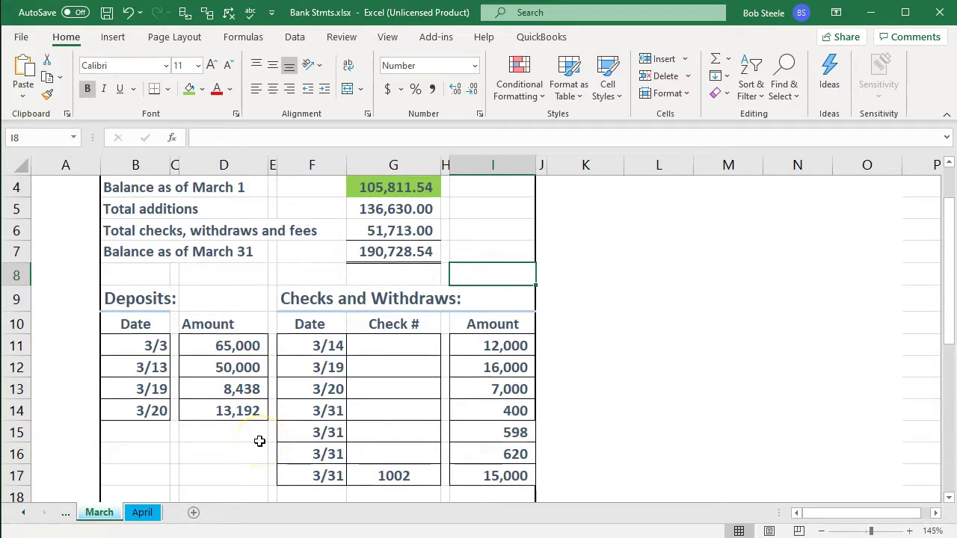
Check the 3/3 deposit of 65,000 on the March statement, switch to Sage and mark the matching 03/03 receipt as reconciled.
left_click(259, 442)
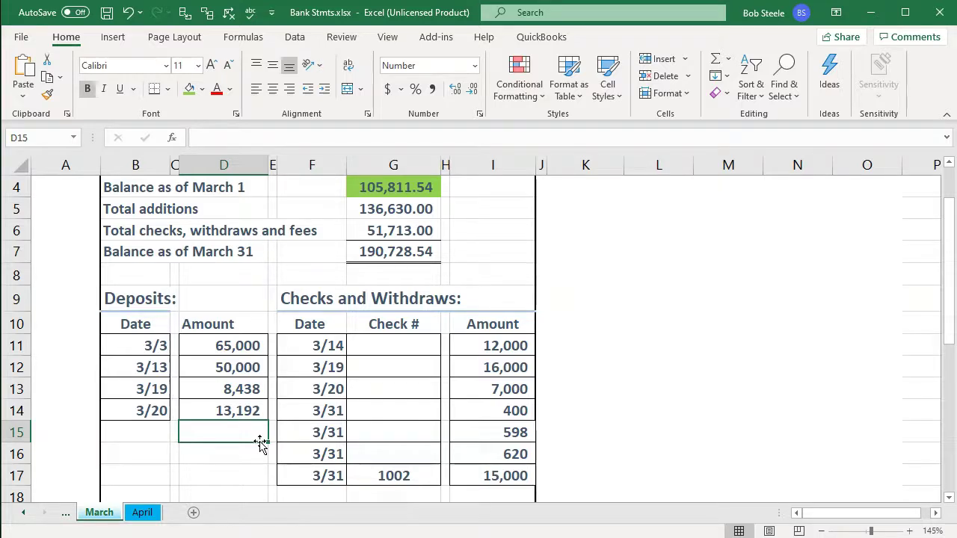
left_click(235, 345)
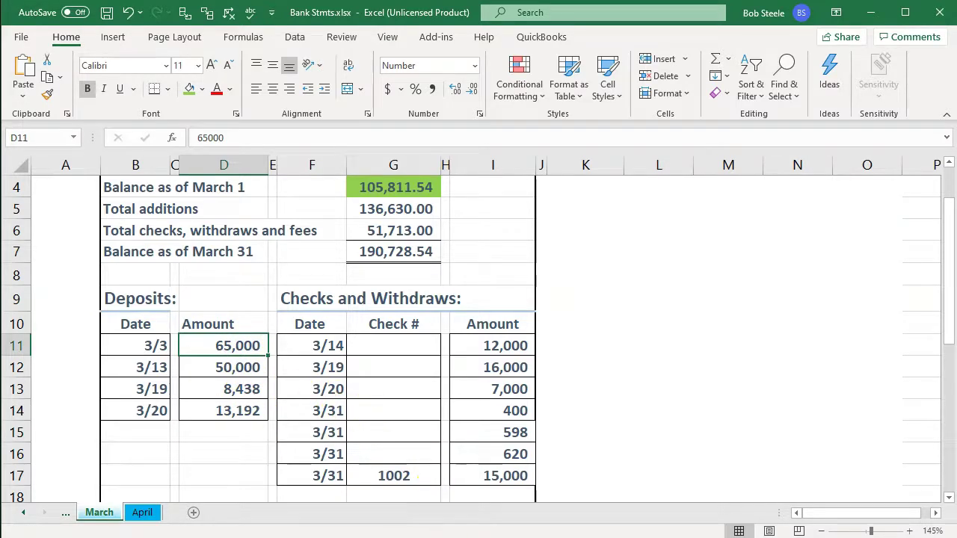
left_click(487, 536)
scroll(663, 443, "up", 1)
scroll(662, 443, "up", 6)
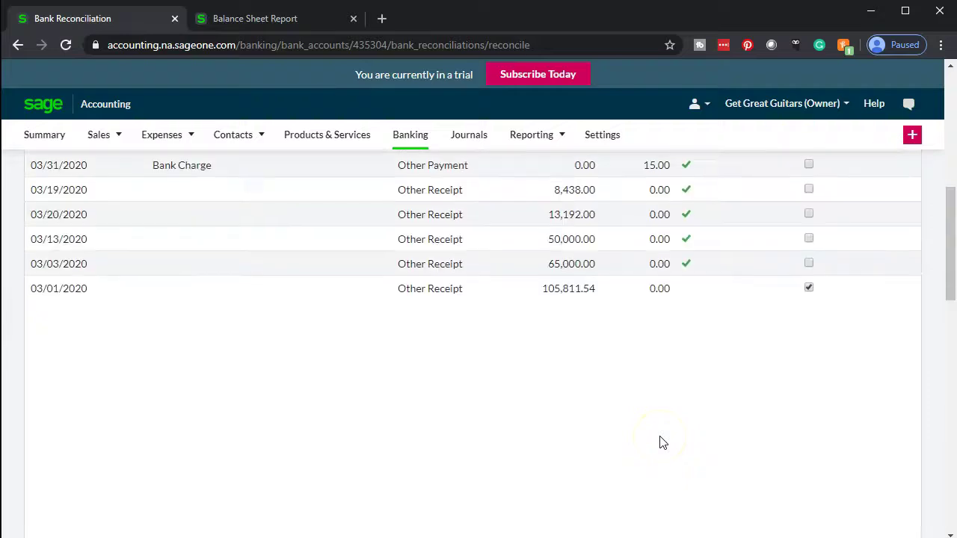
scroll(662, 442, "up", 2)
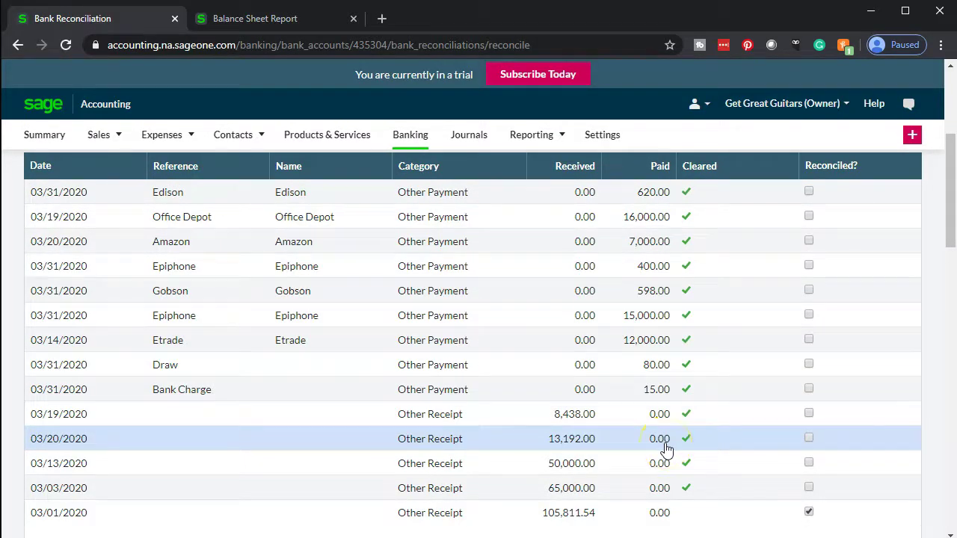
scroll(666, 449, "down", 1)
left_click(807, 412)
Switch to Excel and fill the 3/3 deposit amount on the March statement with green.
key("alt+Tab")
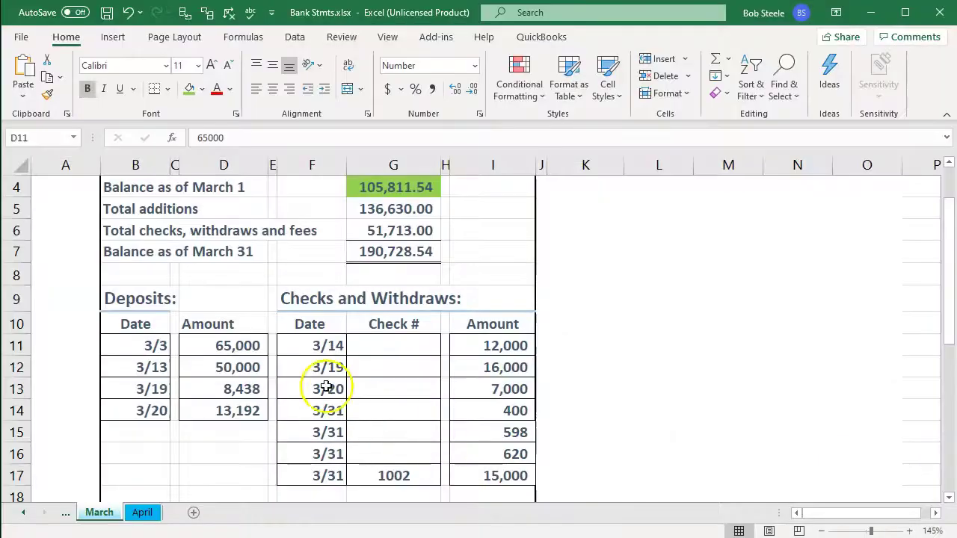
right_click(245, 344)
left_click(305, 383)
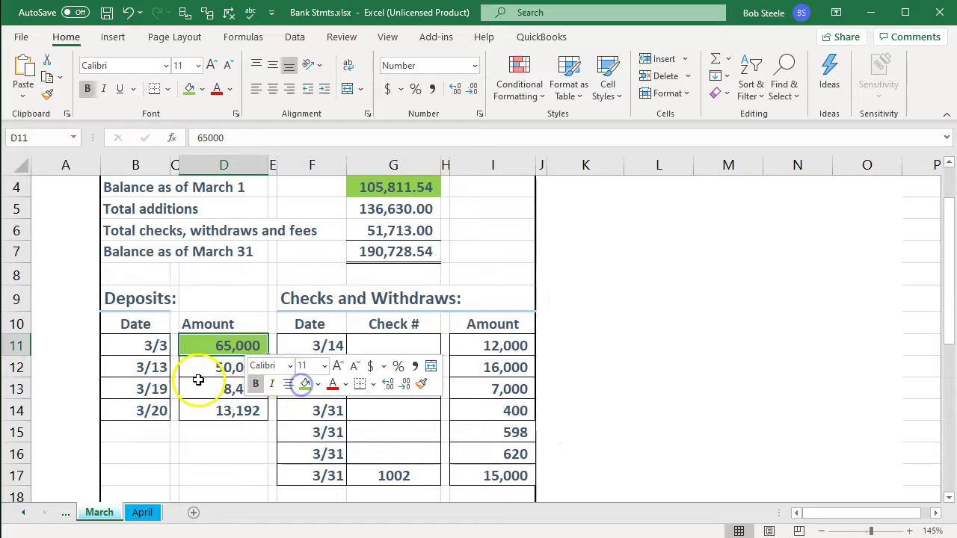
Mark the 03/13 receipt of 50,000 as reconciled in Sage and fill the matching 3/13 deposit amount in Excel with green.
left_click(198, 377)
key("alt+Tab")
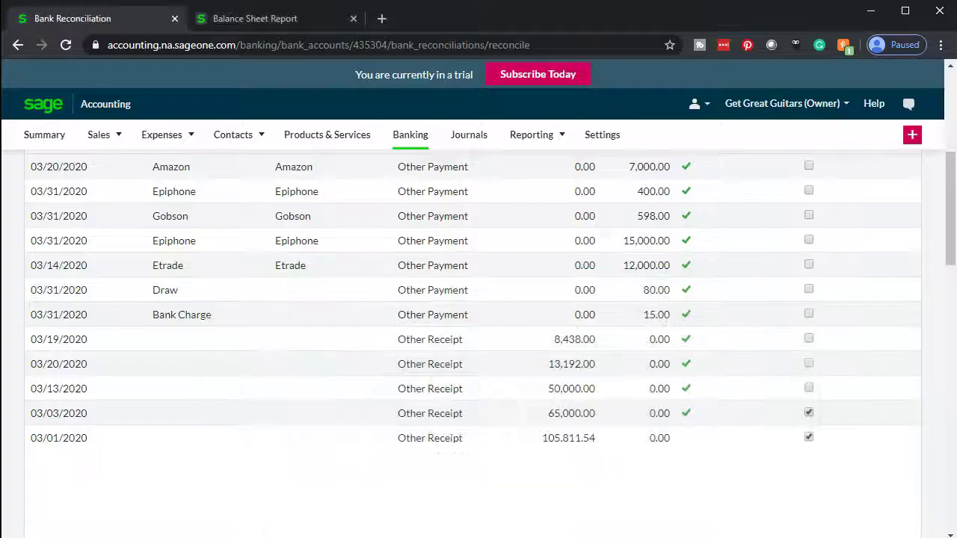
left_click(809, 388)
key("alt+Tab")
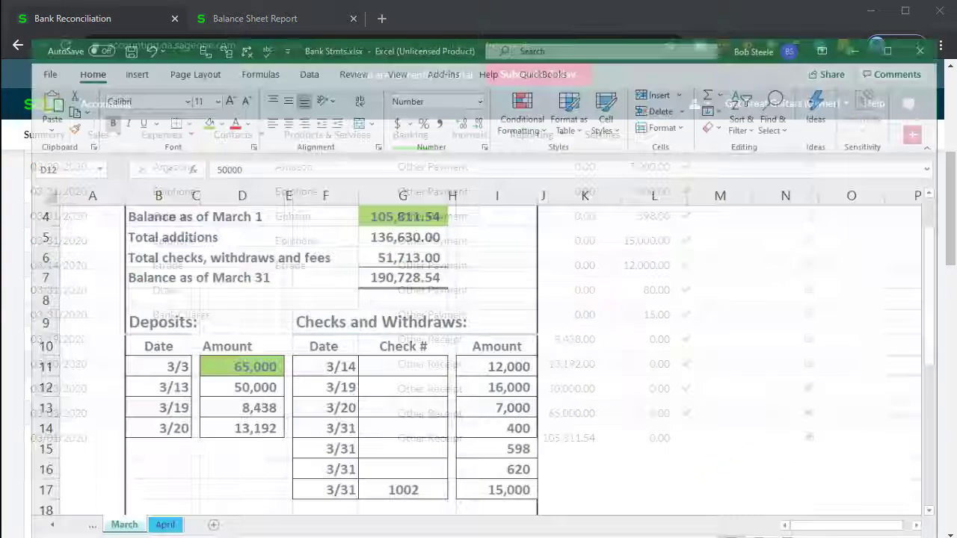
right_click(234, 367)
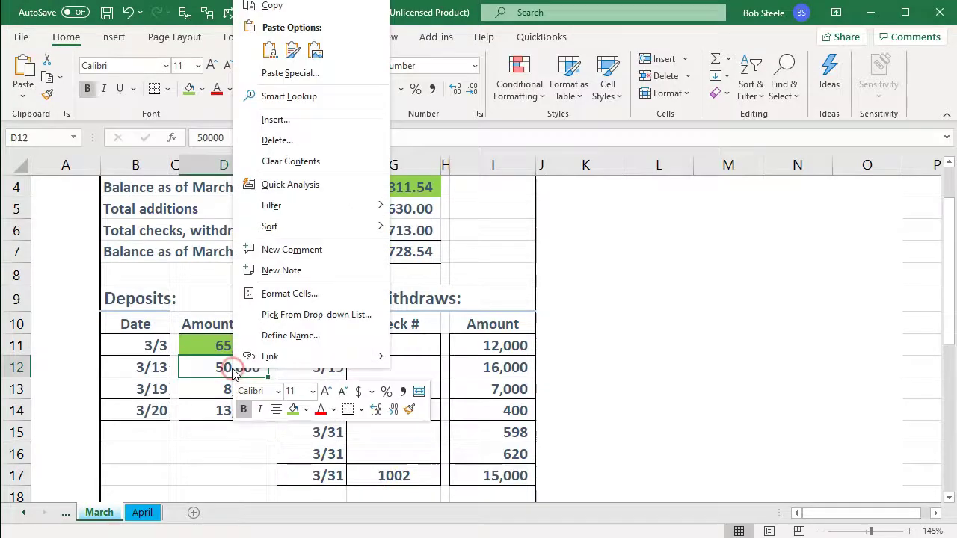
left_click(292, 409)
Mark the 03/19 receipt of 8,438 as reconciled in Sage and fill the matching 3/19 deposit amount in Excel with green.
left_click(206, 386)
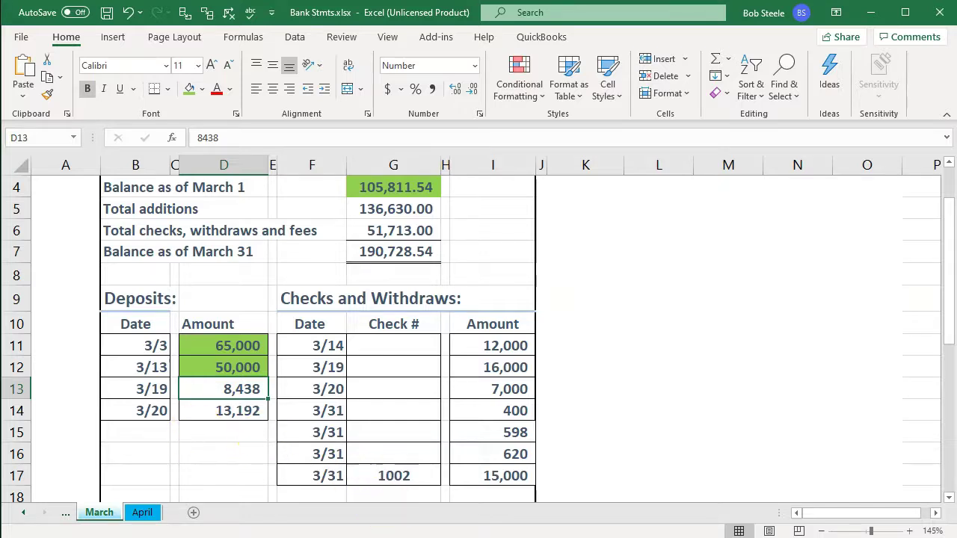
left_click(486, 537)
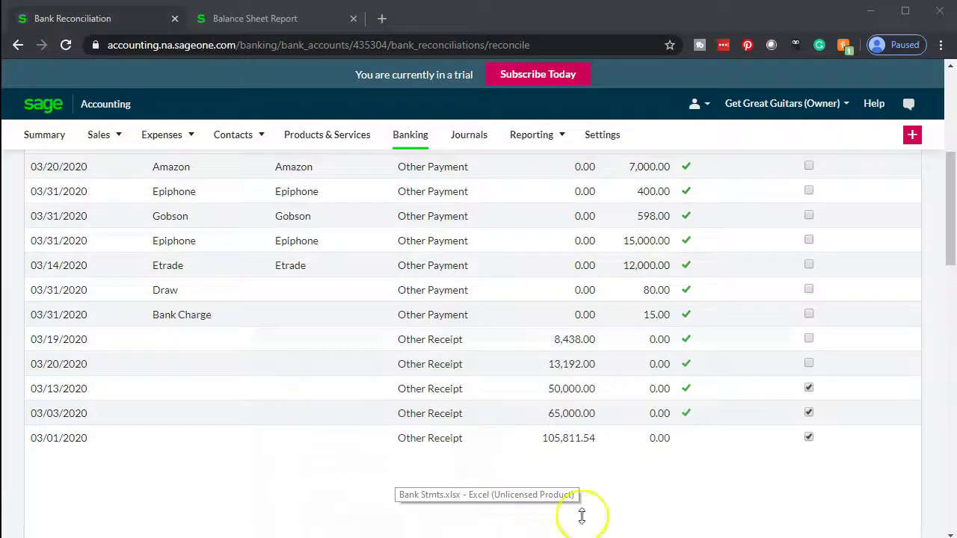
left_click(808, 339)
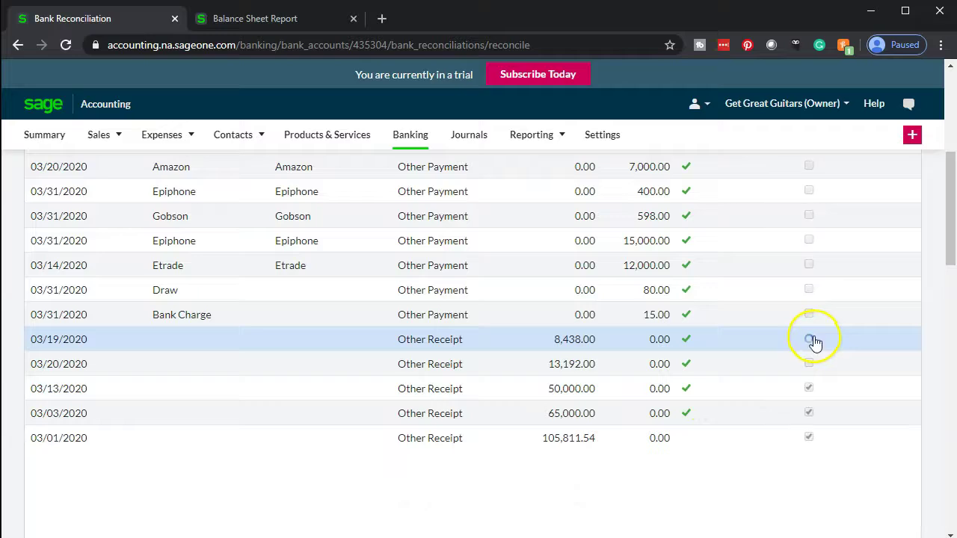
left_click(487, 537)
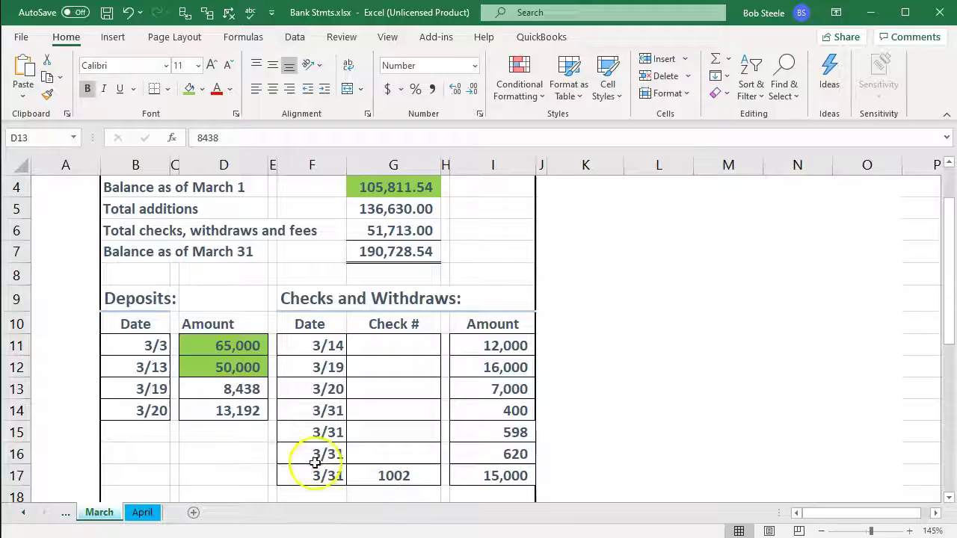
right_click(231, 389)
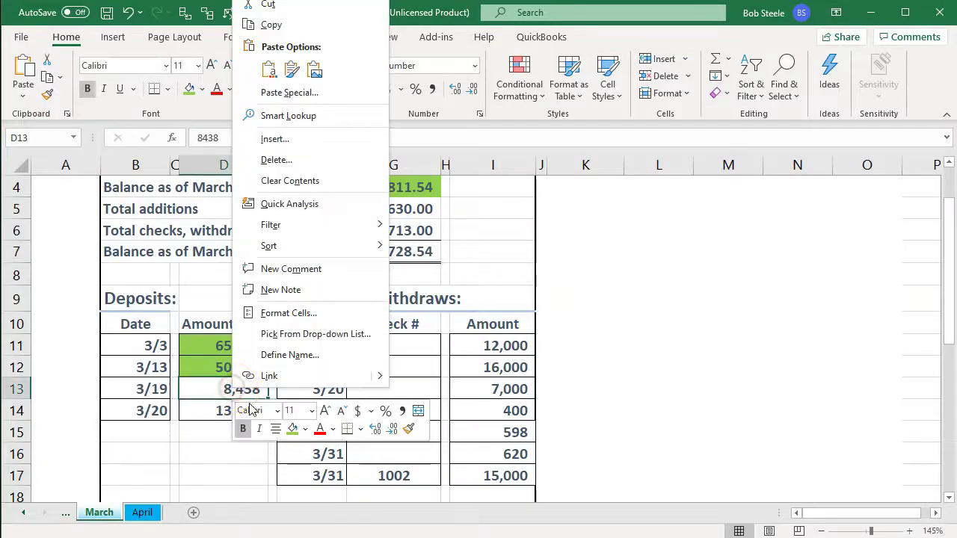
Mark the 03/20 receipt of 13,192 as reconciled in Sage and fill the matching 3/20 deposit amount in Excel with green.
left_click(187, 408)
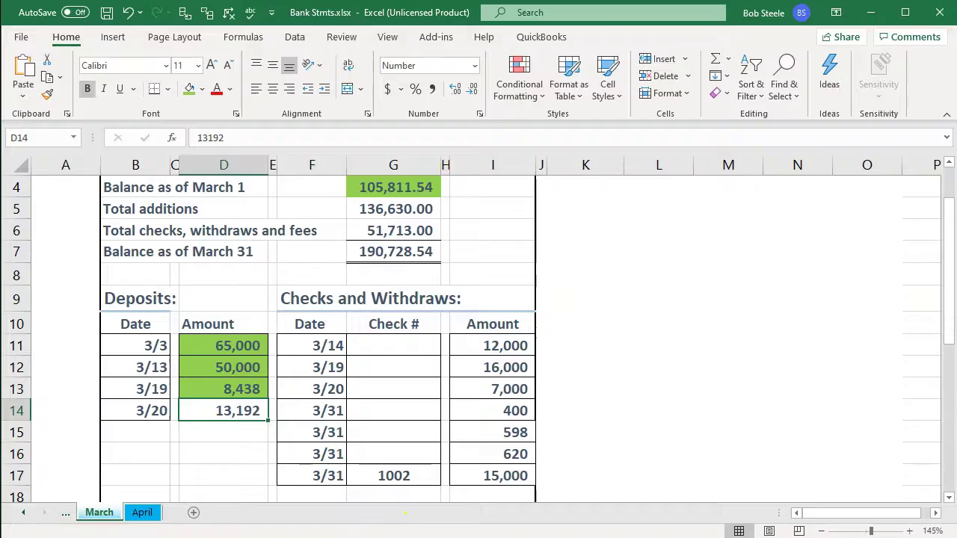
left_click(405, 537)
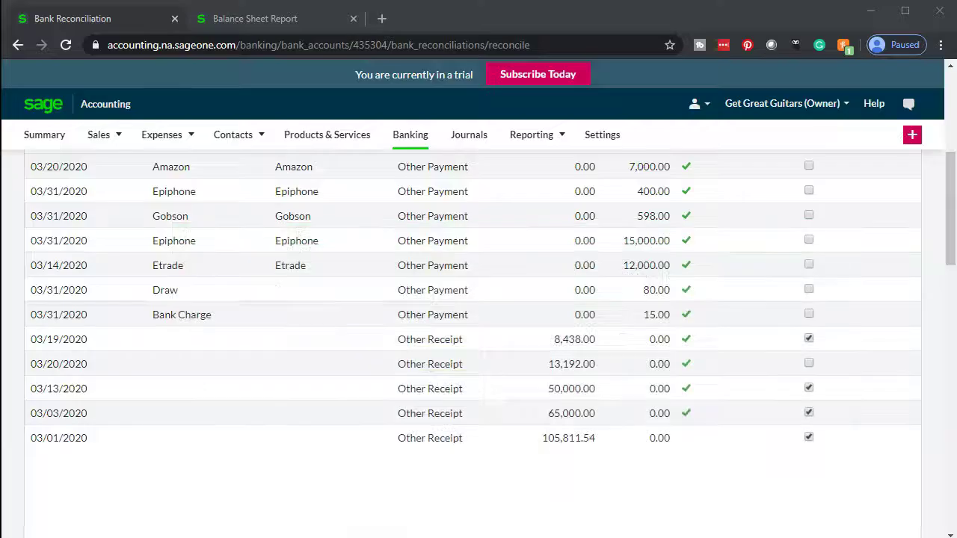
left_click(810, 365)
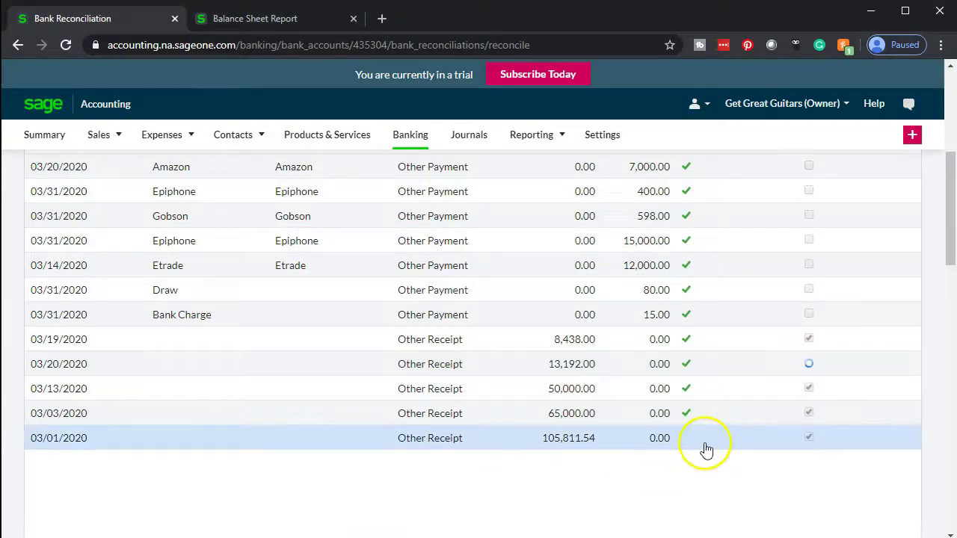
left_click(374, 537)
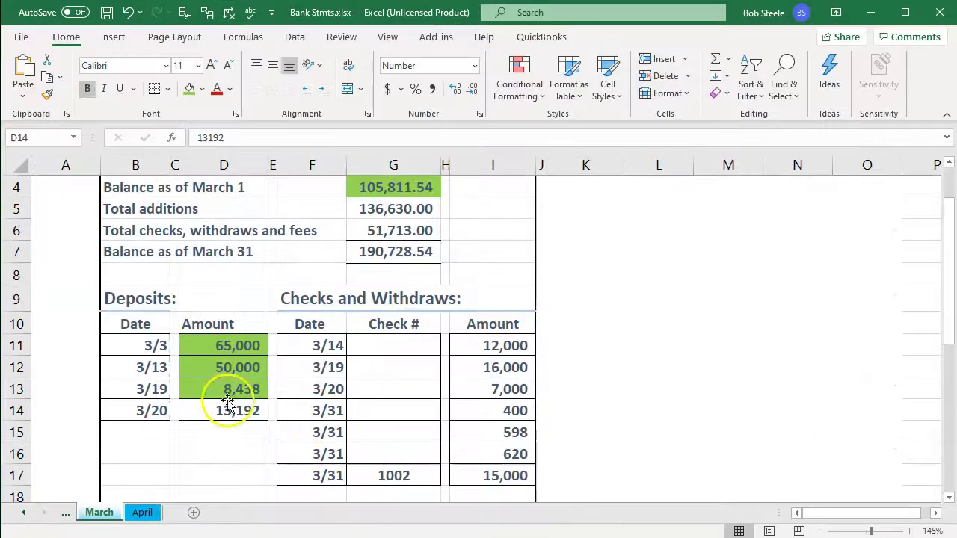
right_click(234, 420)
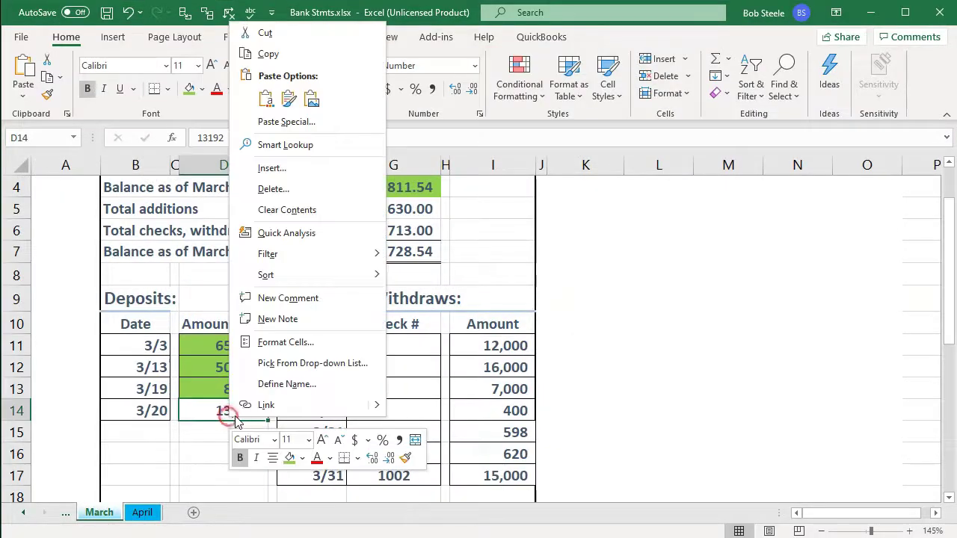
left_click(289, 457)
Mark the 03/14 Etrade payment of 12,000 as reconciled in Sage and fill the matching 3/14 withdrawal amount in Excel with green.
left_click(508, 347)
scroll(509, 344, "down", 1)
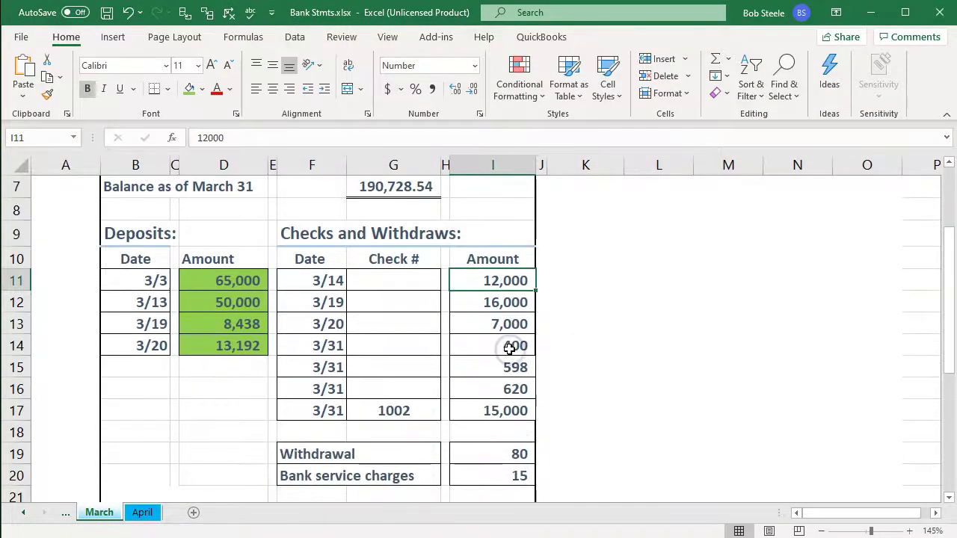
left_click(418, 537)
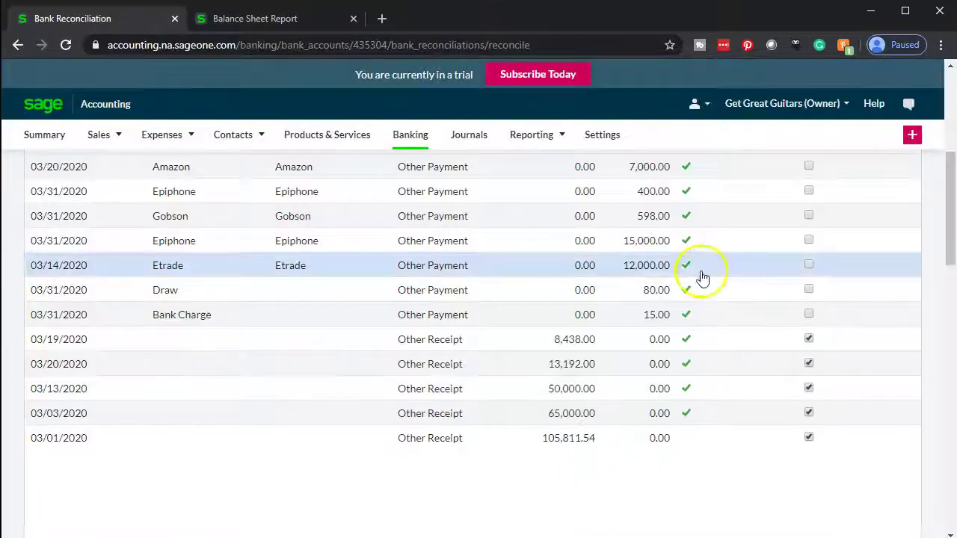
left_click(809, 266)
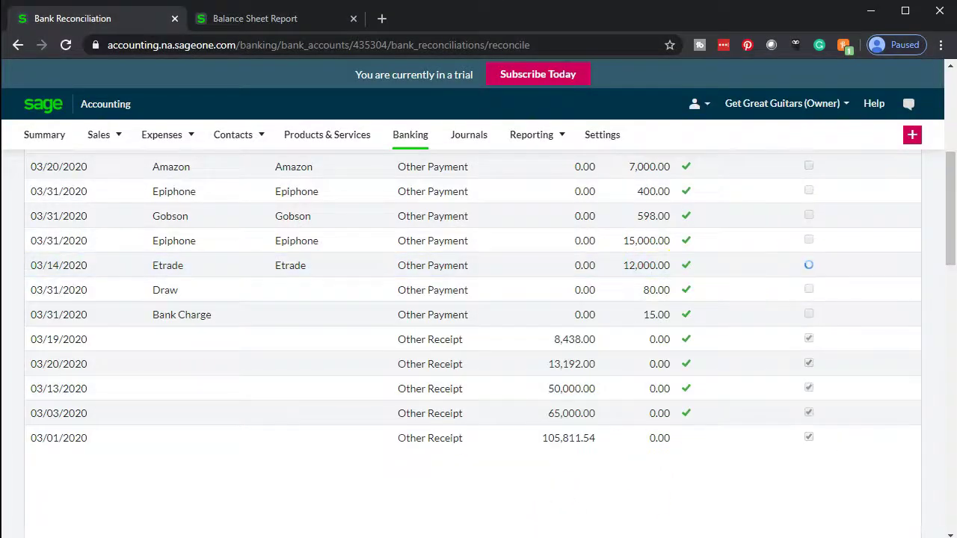
left_click(494, 537)
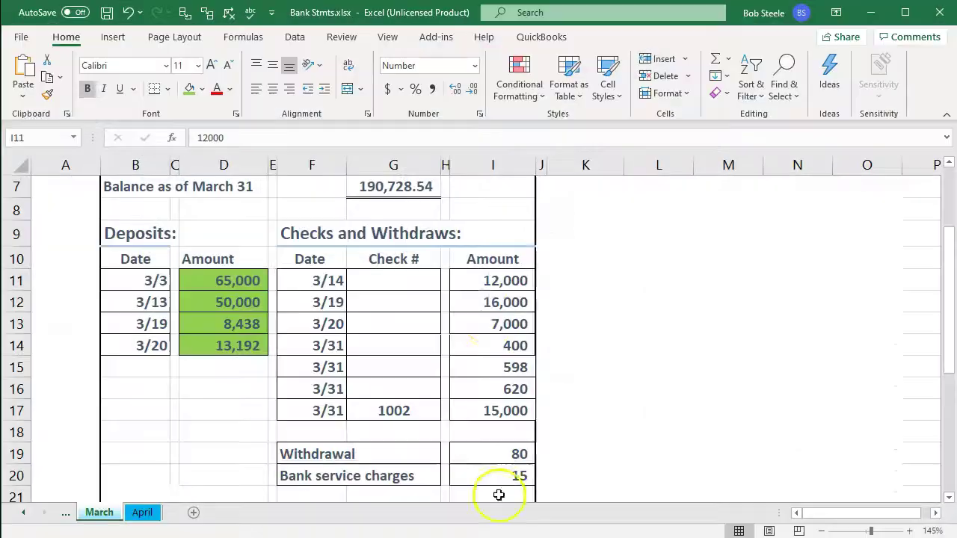
right_click(495, 282)
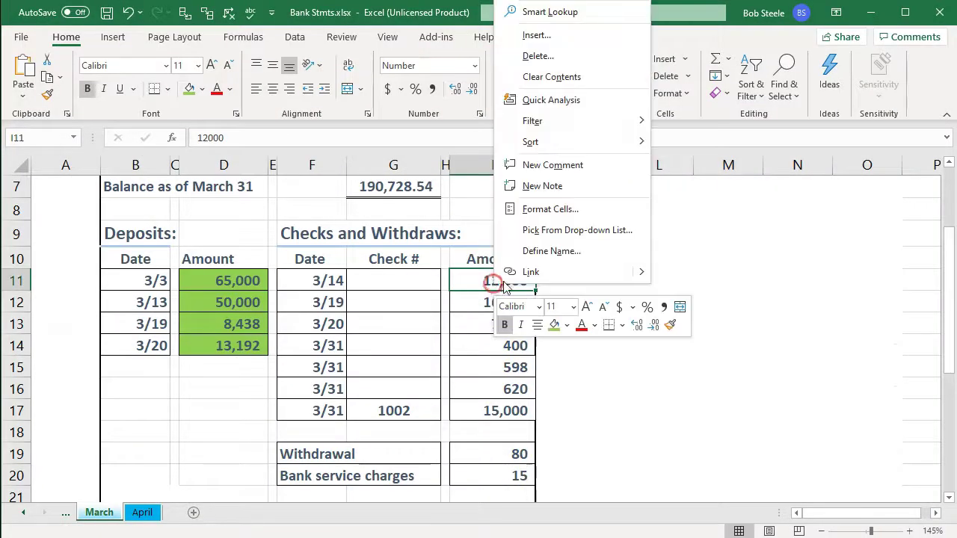
left_click(554, 325)
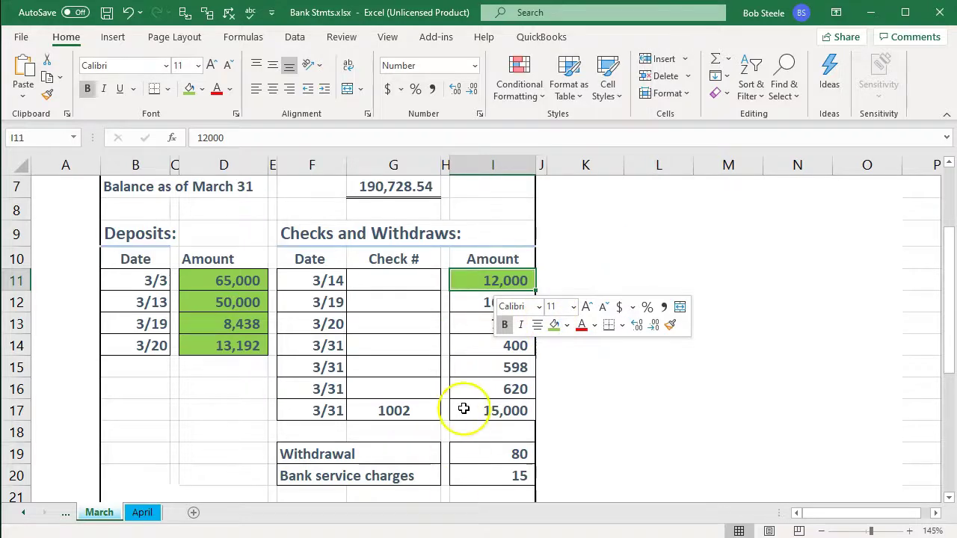
Switch to Sage and mark the 03/19 Office Depot payment of 16,000 and the 03/20 Amazon payment of 7,000 as reconciled.
left_click(469, 303)
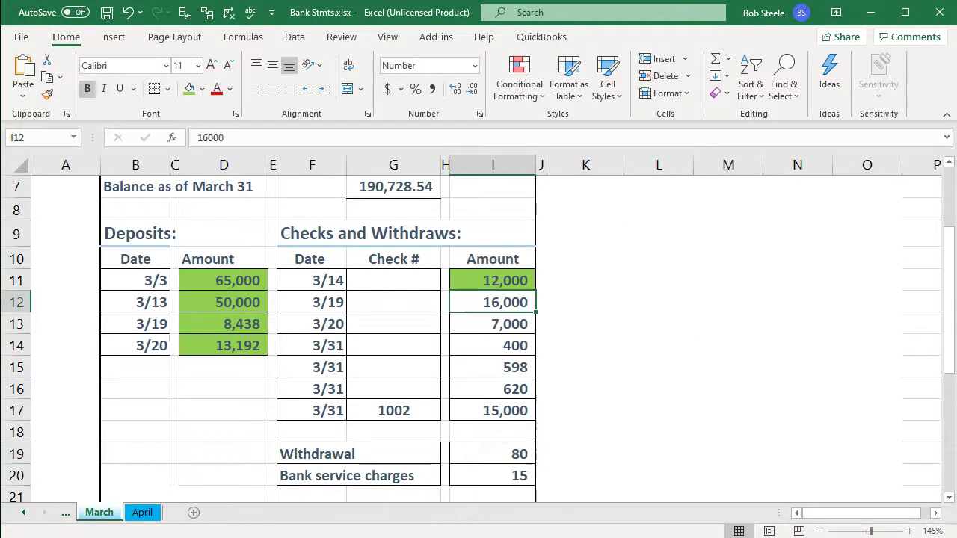
key("alt+Tab")
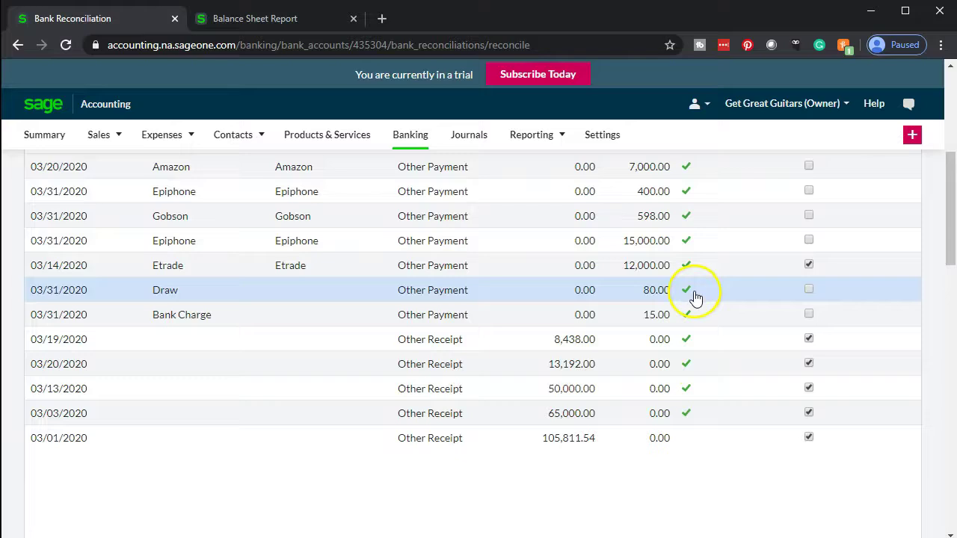
scroll(720, 338, "up", 1)
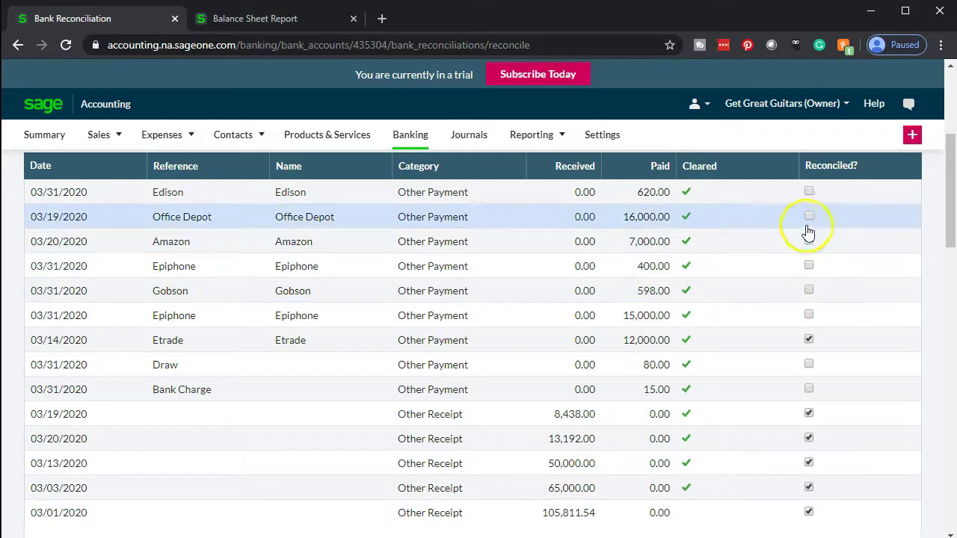
left_click(808, 217)
left_click(809, 241)
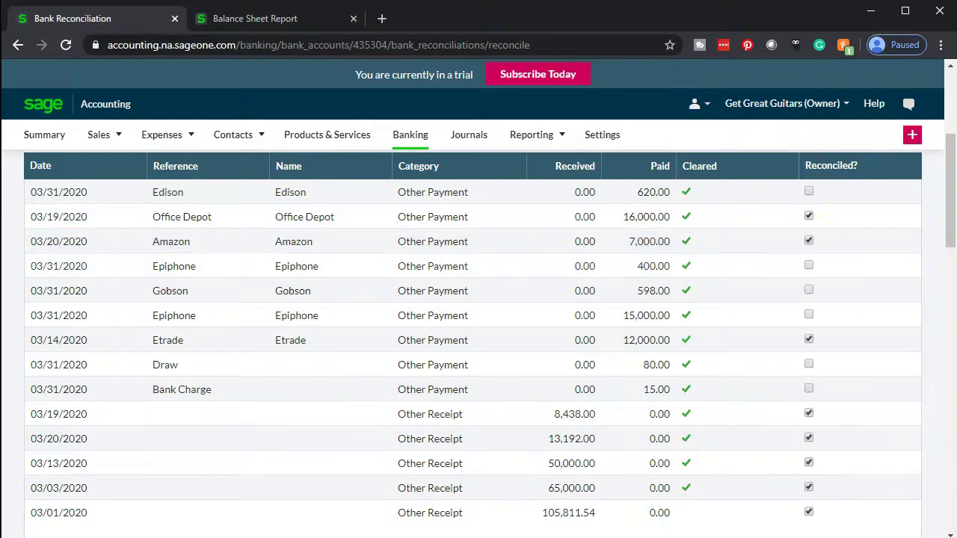
Switch to Excel and fill the 3/19 and 3/20 withdrawal amounts on the March statement with green.
key("alt+Tab")
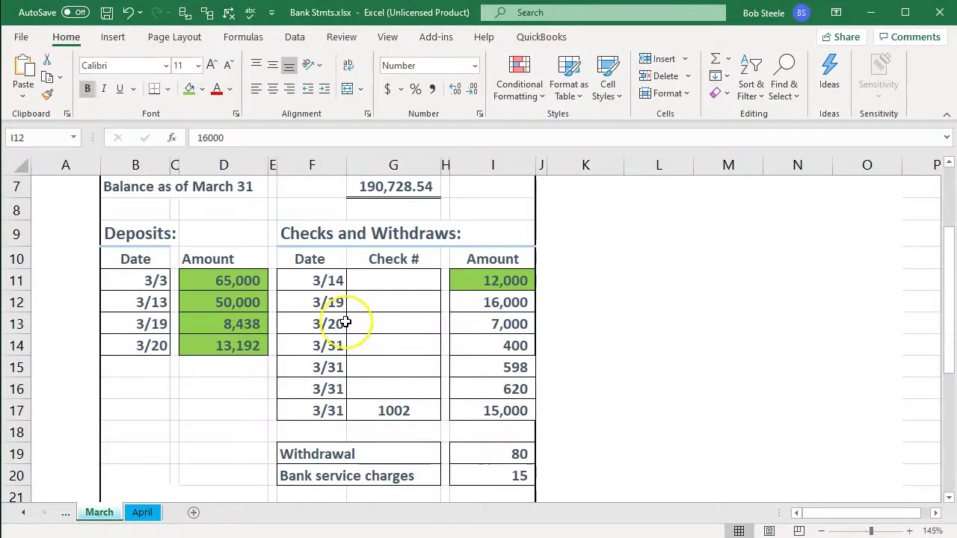
left_click_drag(482, 305, 486, 319)
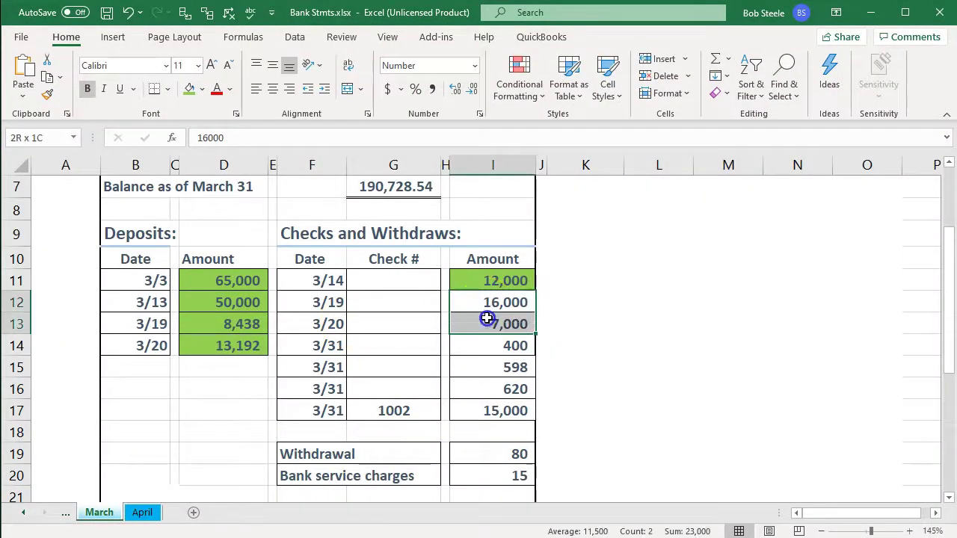
right_click(487, 319)
left_click(548, 360)
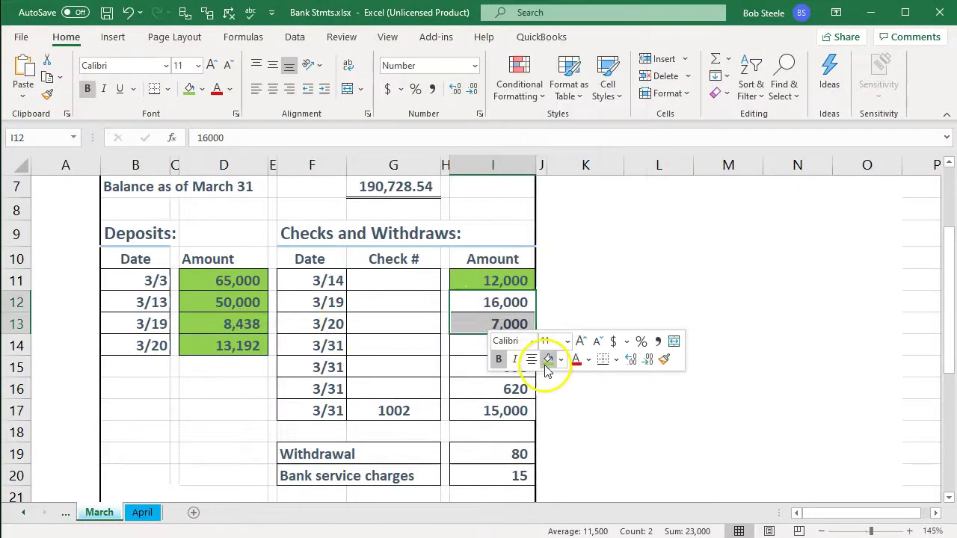
Mark the 03/31 Epiphone payment of 400 as reconciled in Sage and fill the matching withdrawal amount in Excel with green.
left_click(456, 353)
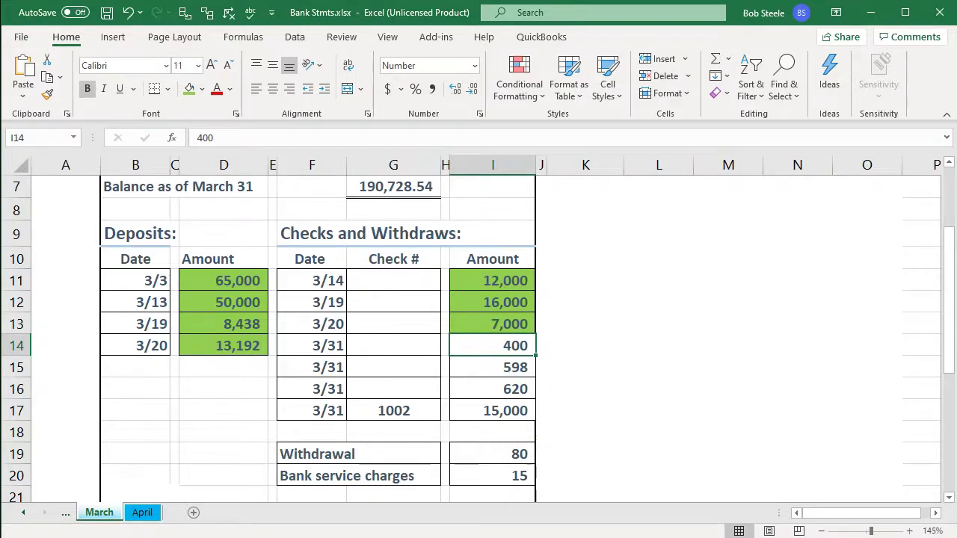
left_click(489, 537)
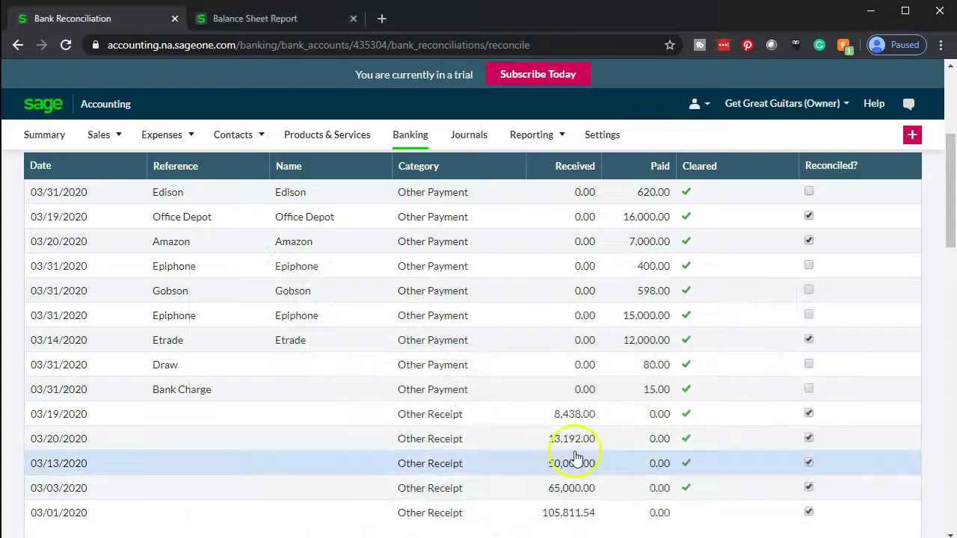
left_click(810, 266)
key("alt+Tab")
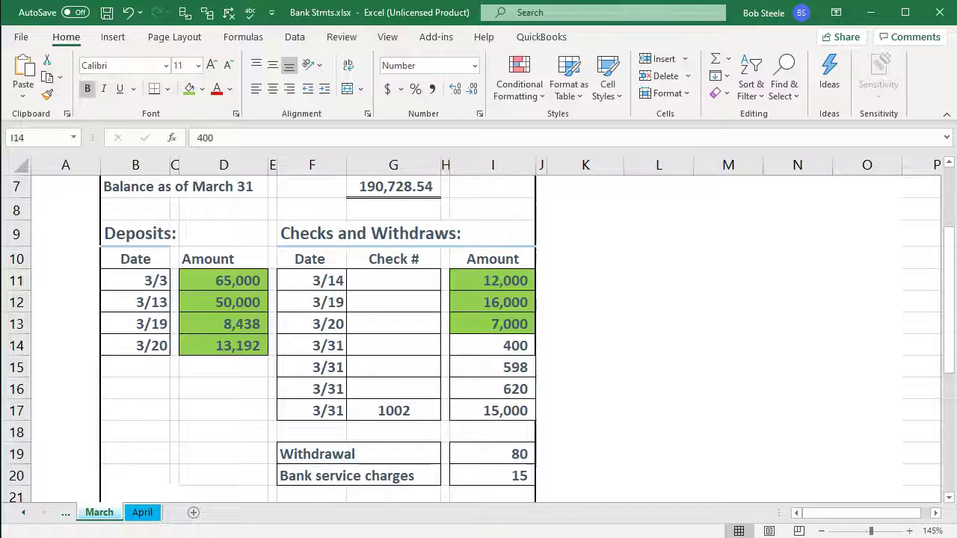
left_click(495, 346)
right_click(495, 346)
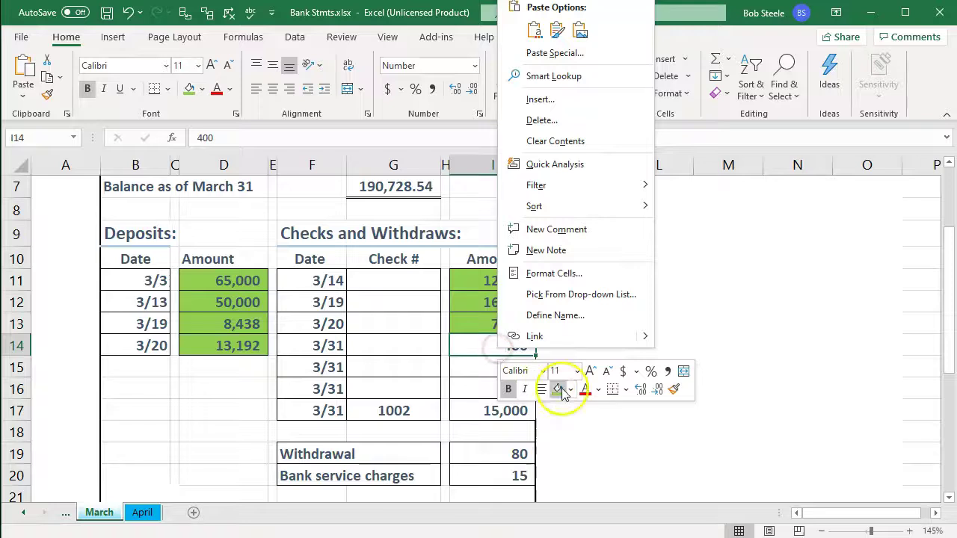
key("Escape")
left_click(466, 366)
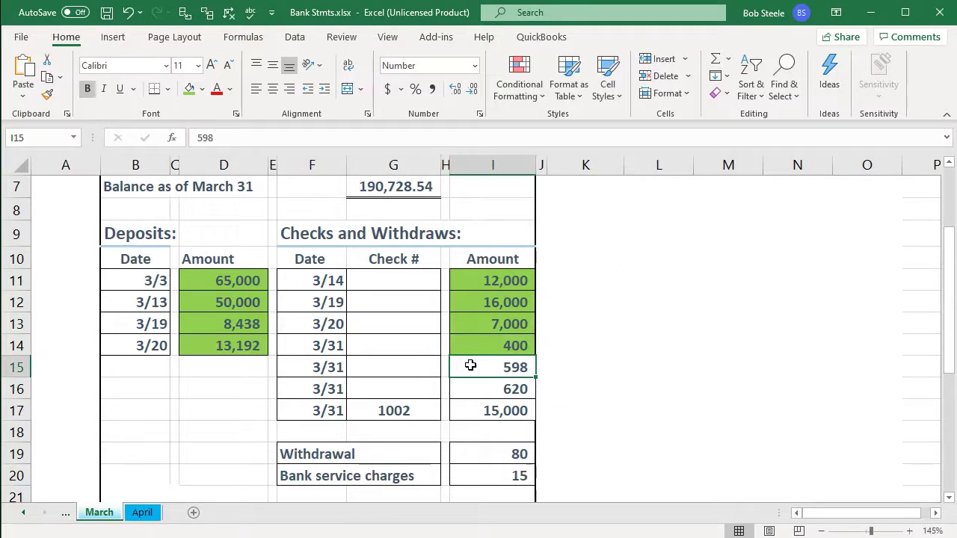
Mark the 03/31 Gobson payment of 598 and Edison payment of 620 as reconciled in Sage and fill both matching amounts in Excel with green.
key("alt+Tab")
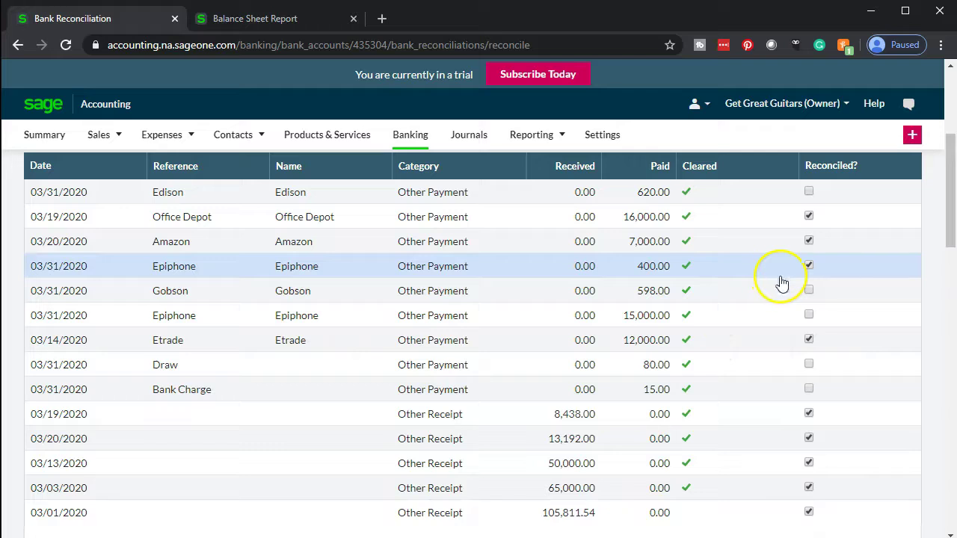
left_click(808, 291)
left_click(808, 192)
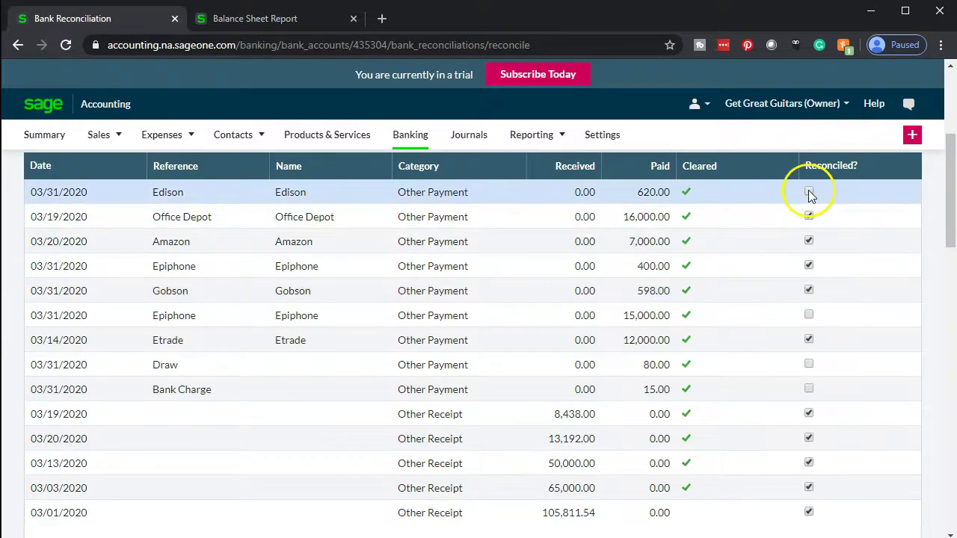
key("alt+Tab")
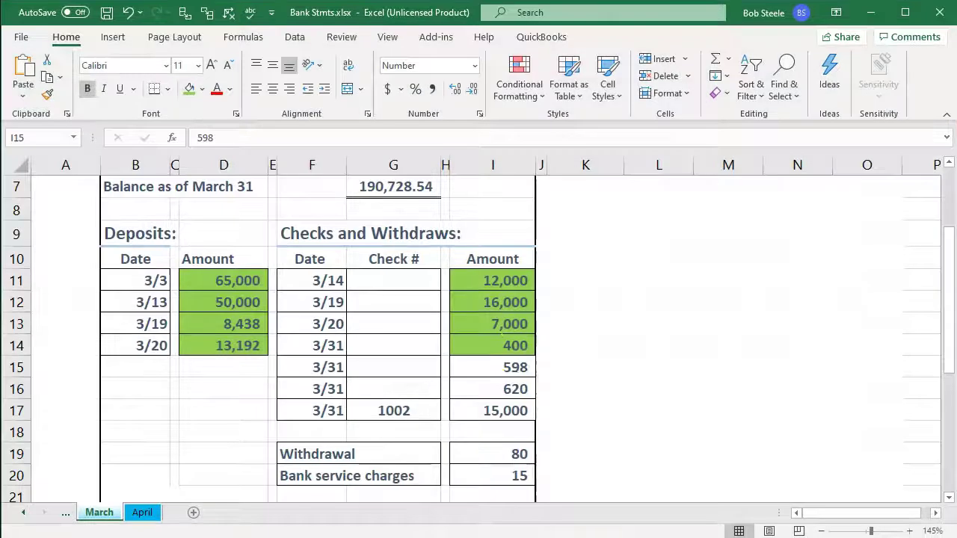
left_click_drag(515, 367, 515, 387)
right_click(515, 387)
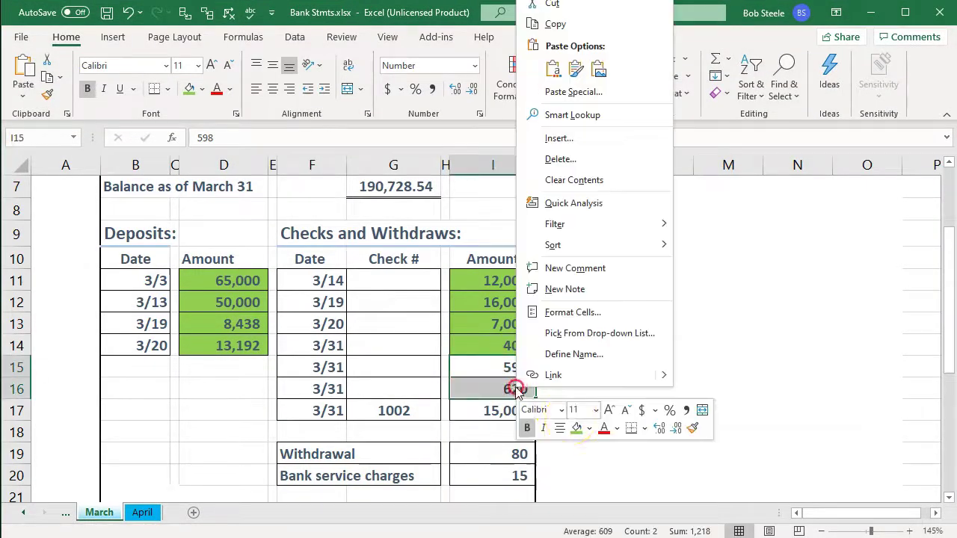
left_click(572, 420)
left_click(471, 412)
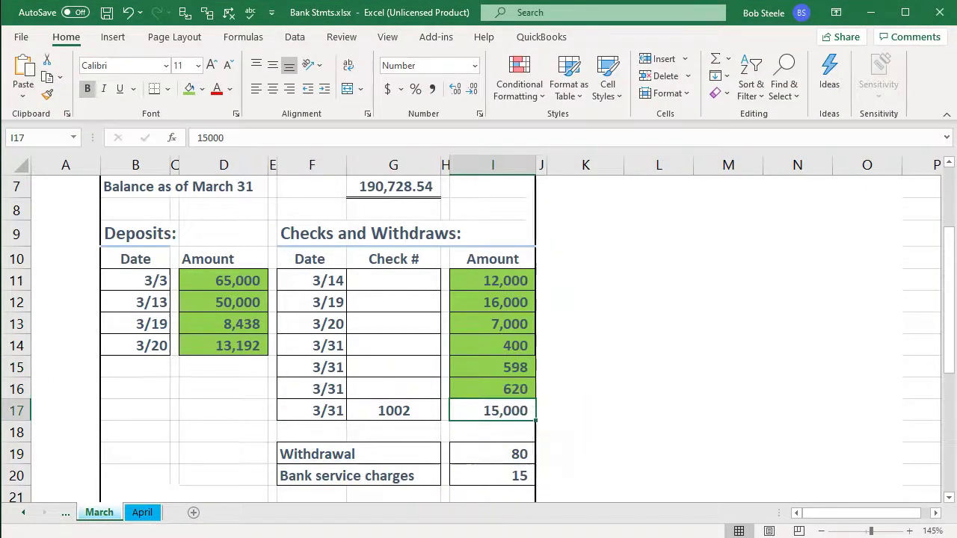
Mark the 03/31 Epiphone payment of 15,000 as reconciled in Sage and fill the matching check 1002 amount in Excel with green.
key("alt+Tab")
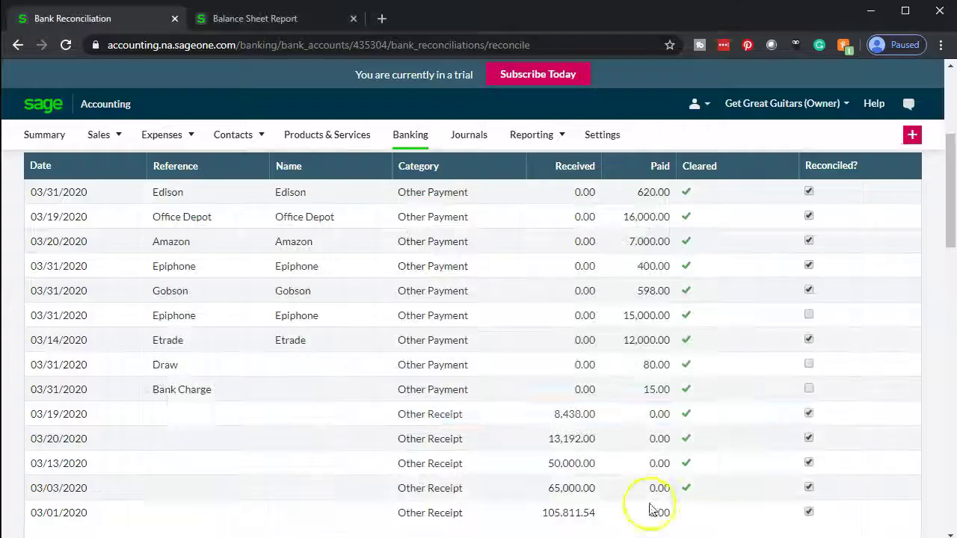
left_click(809, 315)
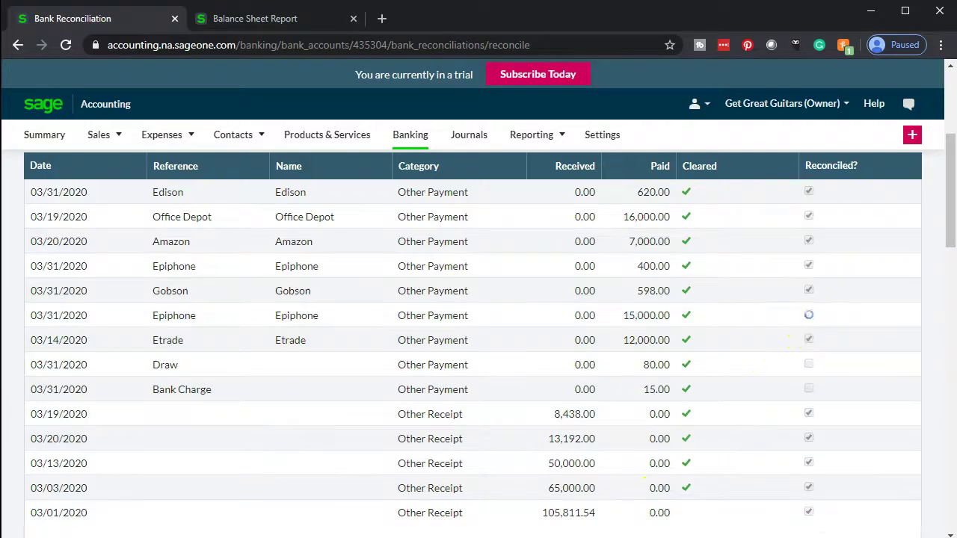
key("alt+Tab")
right_click(501, 406)
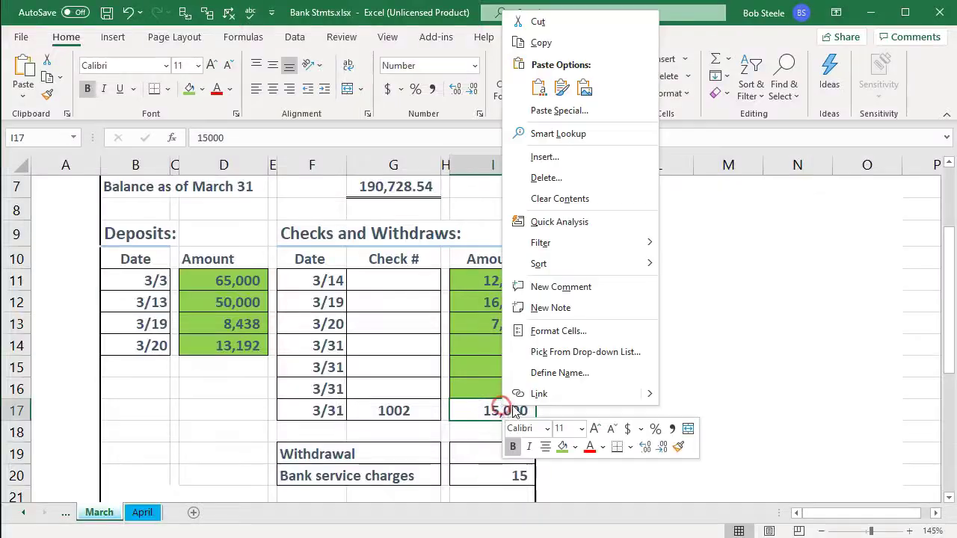
left_click(560, 446)
key("Down")
Switch to Sage and mark the 03/31 Draw payment of 80 and the Bank Charge payment of 15 as reconciled.
key("alt+Tab")
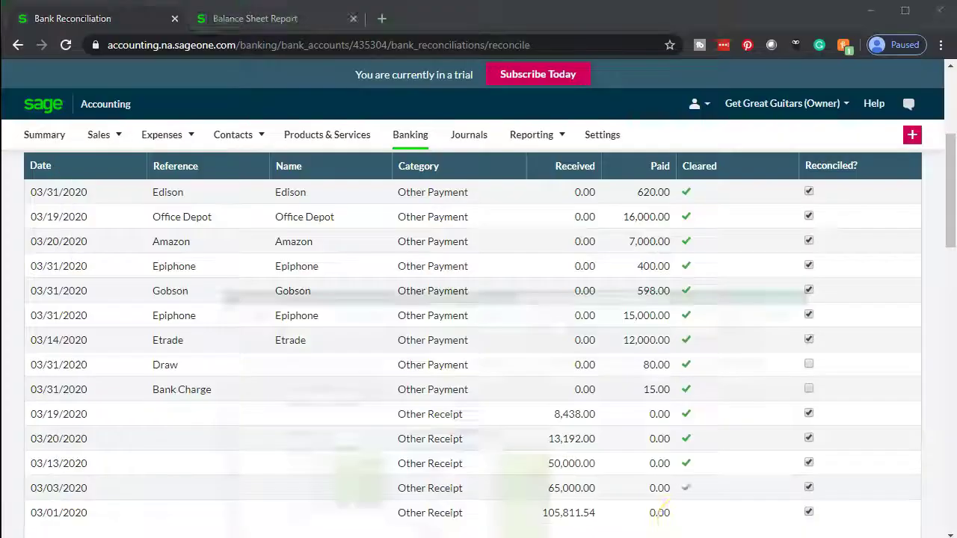
left_click(809, 365)
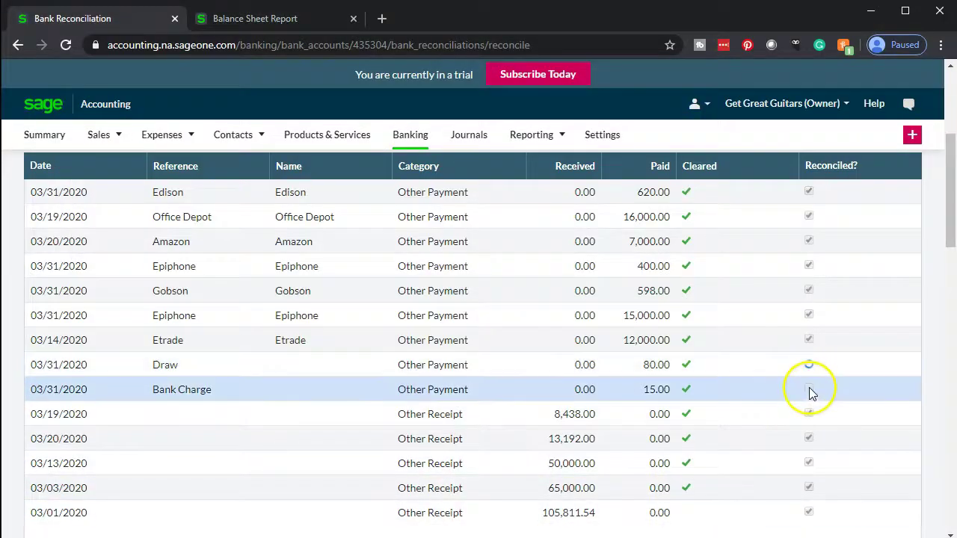
left_click(808, 388)
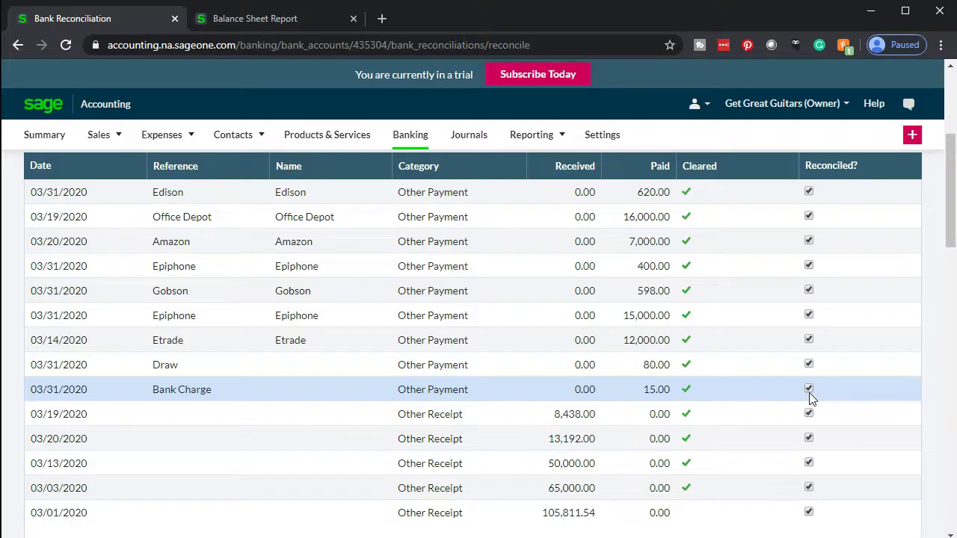
Finish the Checking account's bank reconciliation, open its printable PDF report and view the totals at the end of the report.
scroll(723, 460, "down", 10)
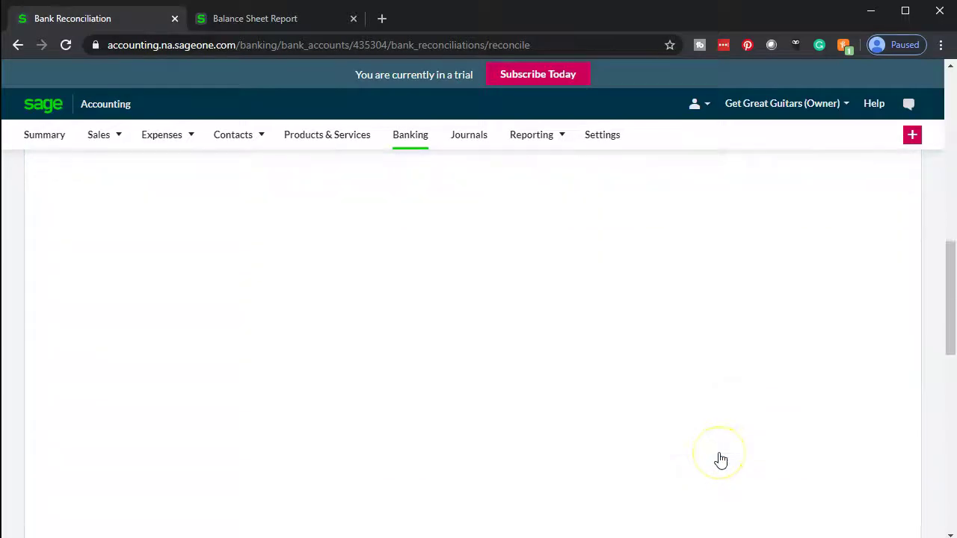
scroll(720, 459, "down", 5)
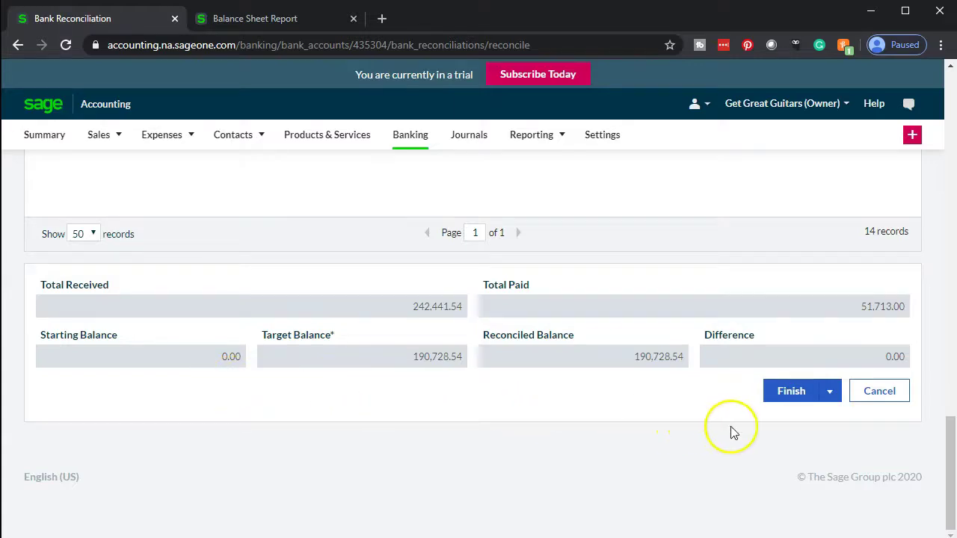
left_click(830, 394)
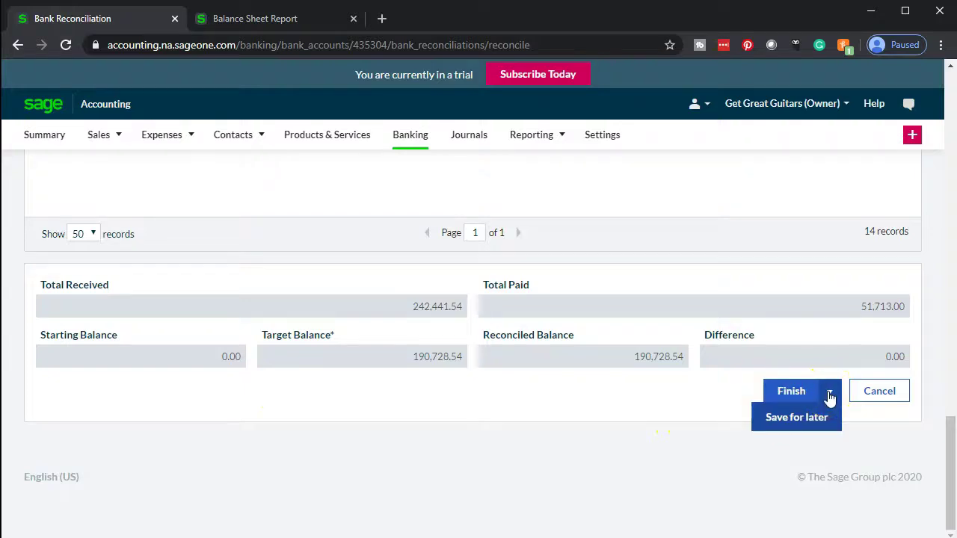
left_click(786, 392)
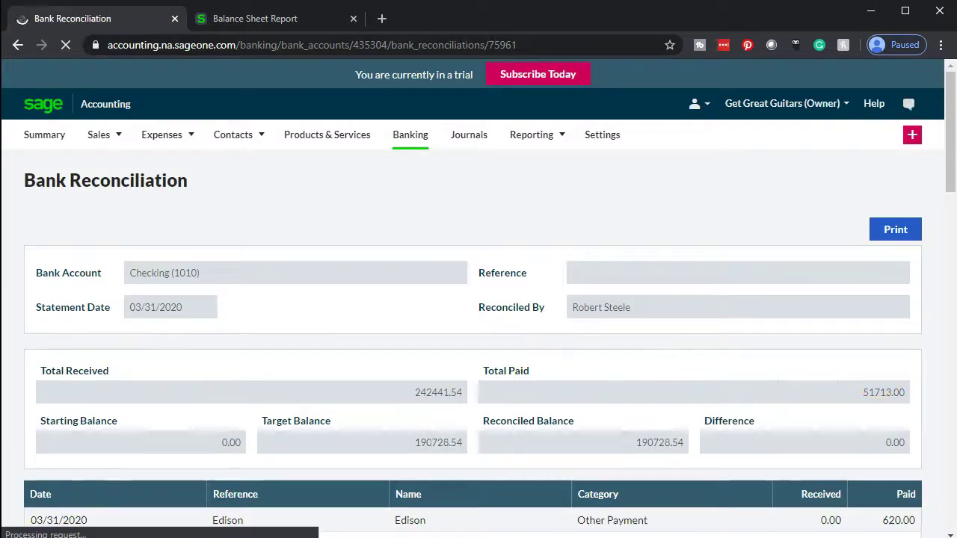
left_click(889, 238)
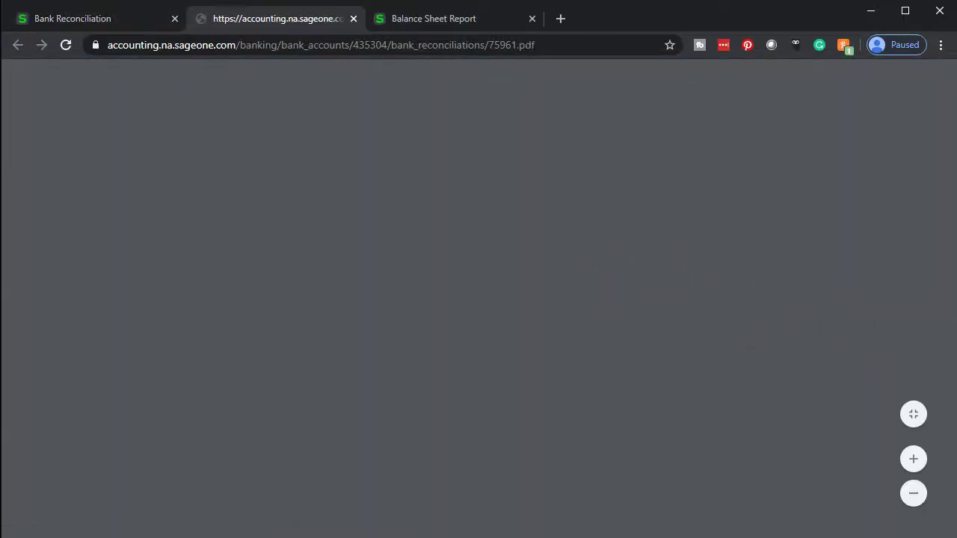
scroll(361, 423, "down", 5)
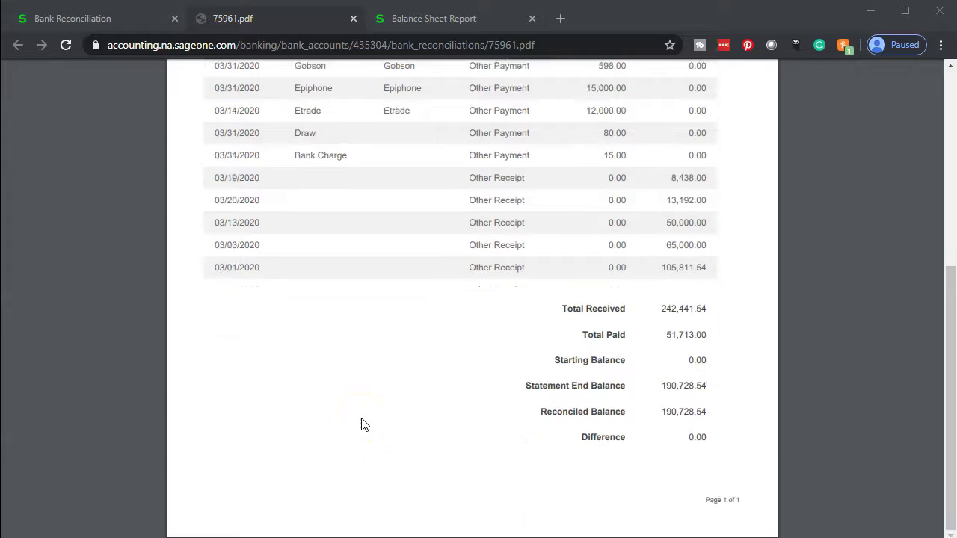